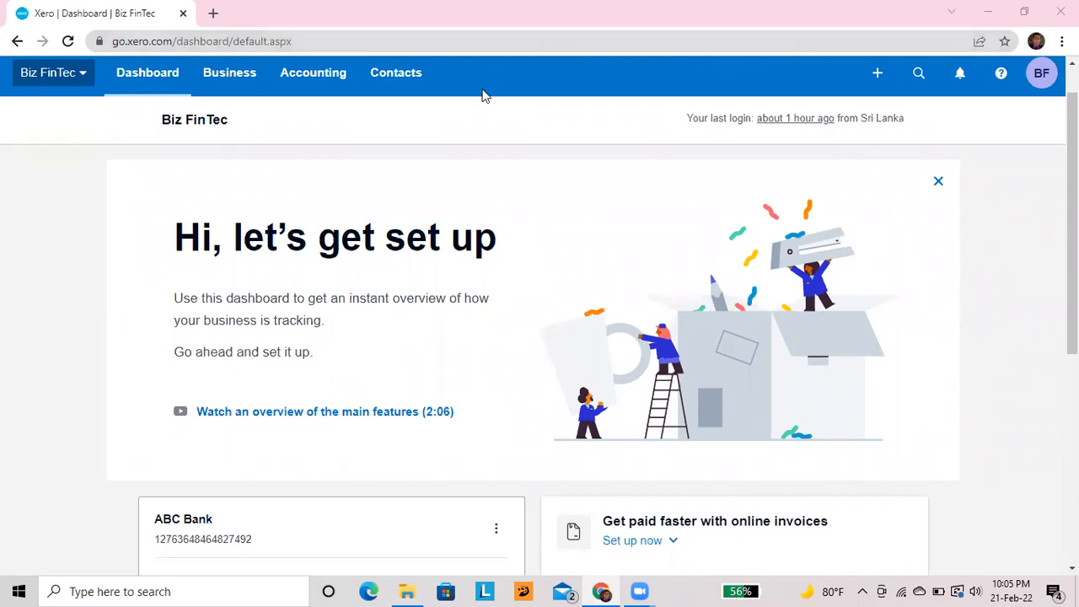
Open the Contacts menu on the dashboard to show All contacts, Customers and Suppliers
left_click(386, 83)
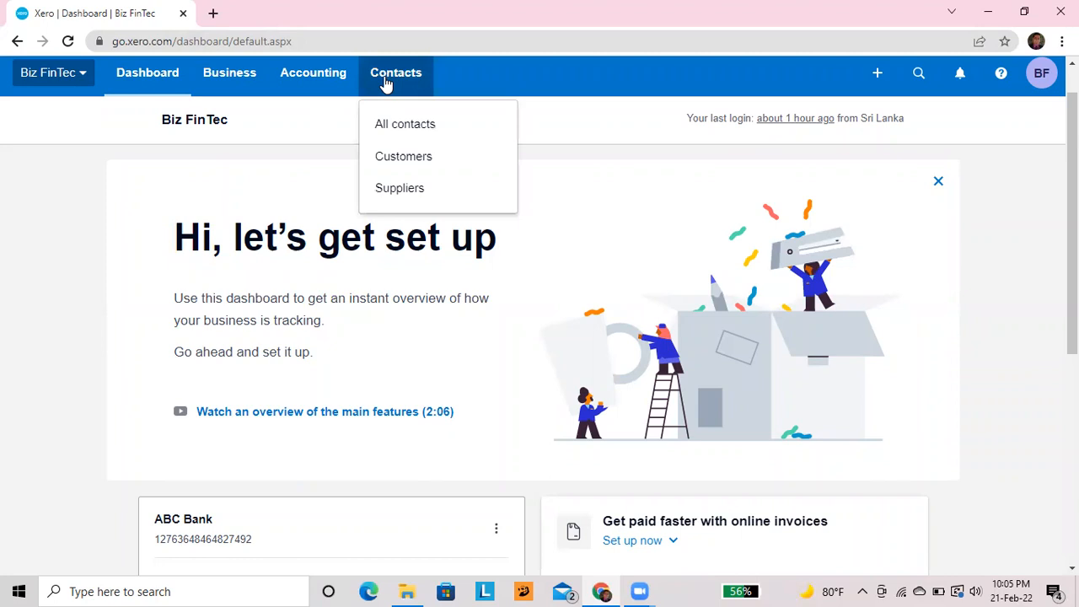
Open the Customers contact list and check that it is still empty
left_click(400, 160)
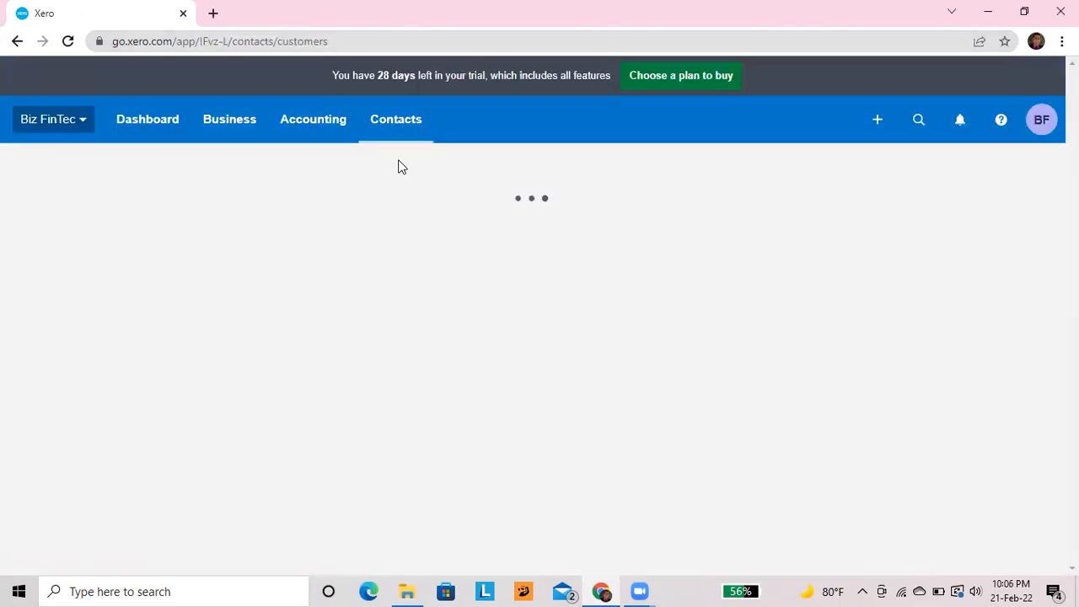
scroll(401, 166, "down", 2)
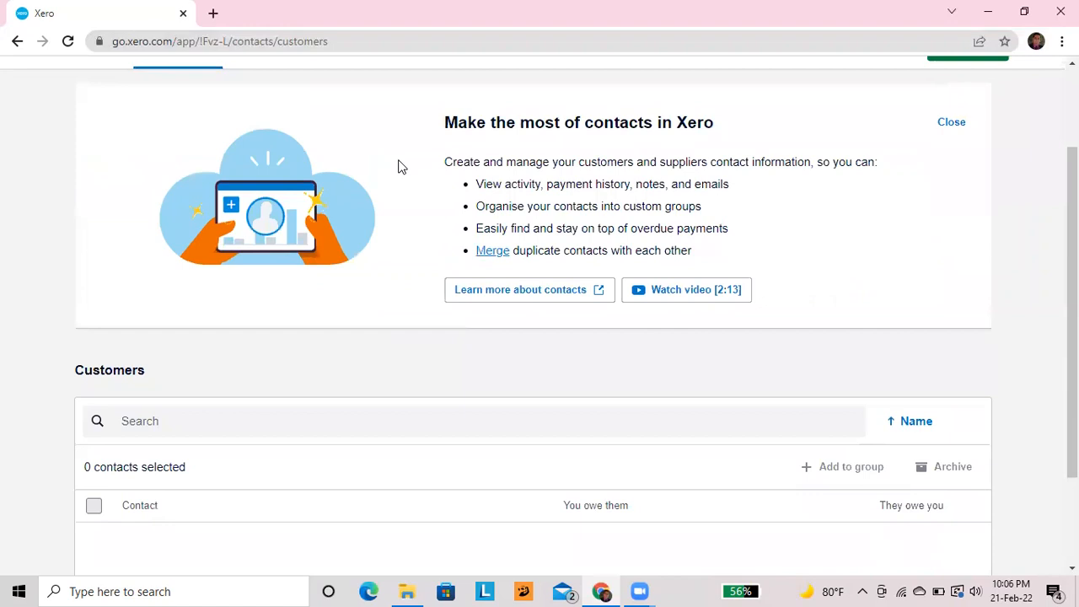
scroll(402, 166, "up", 1)
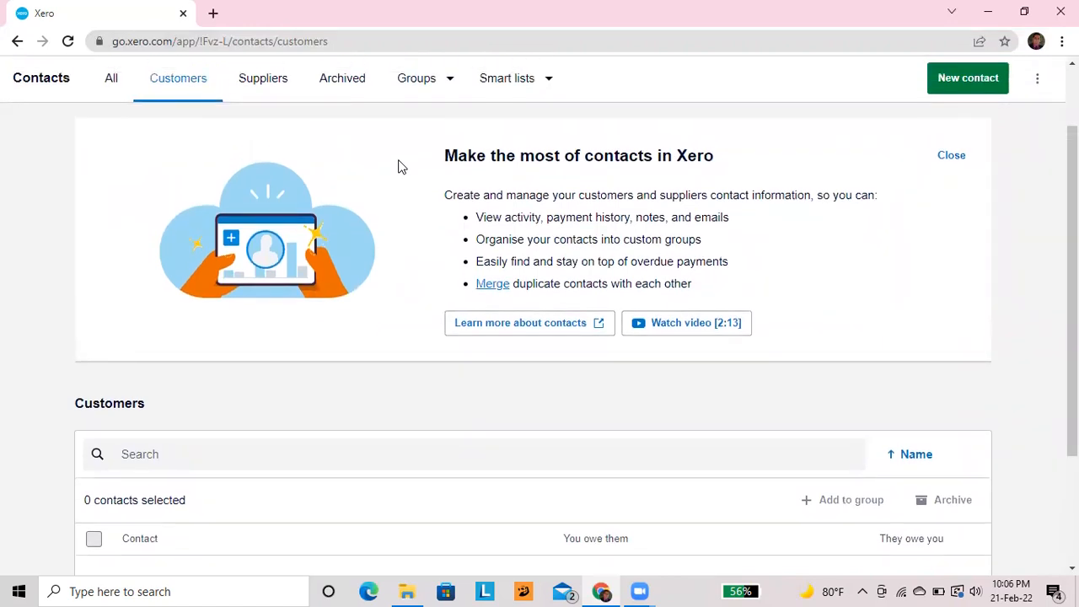
Start a new contact and enter PQR Ltd as the contact name
left_click(982, 91)
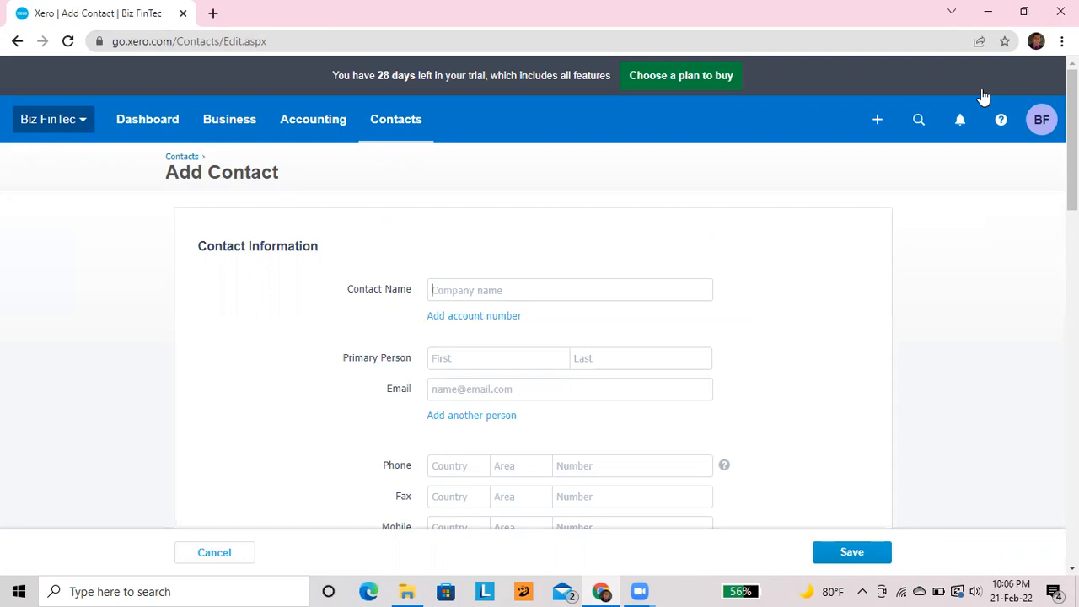
scroll(983, 97, "down", 1)
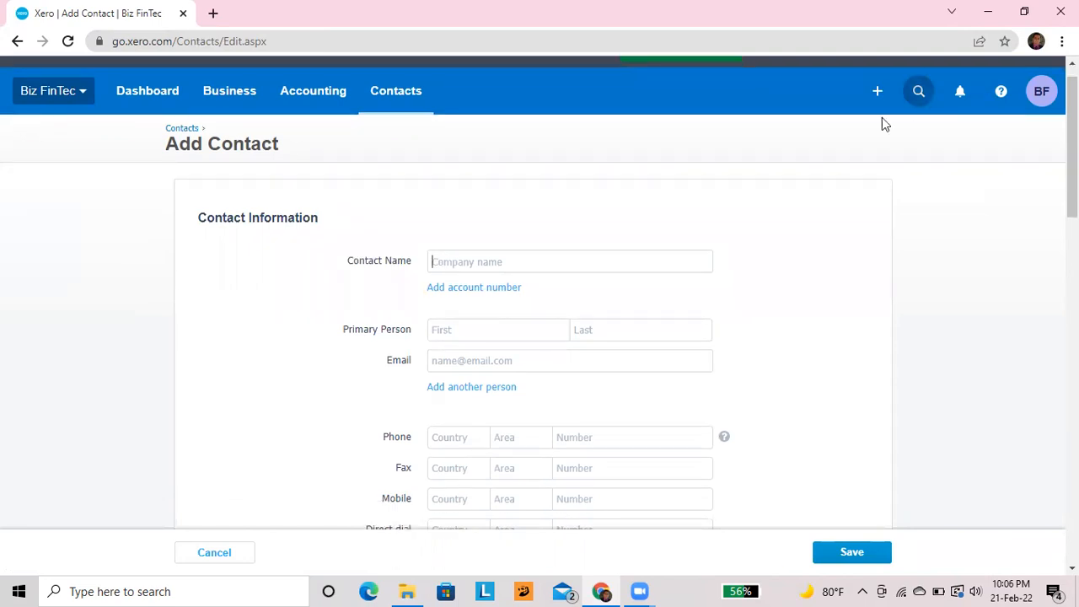
scroll(578, 150, "down", 1)
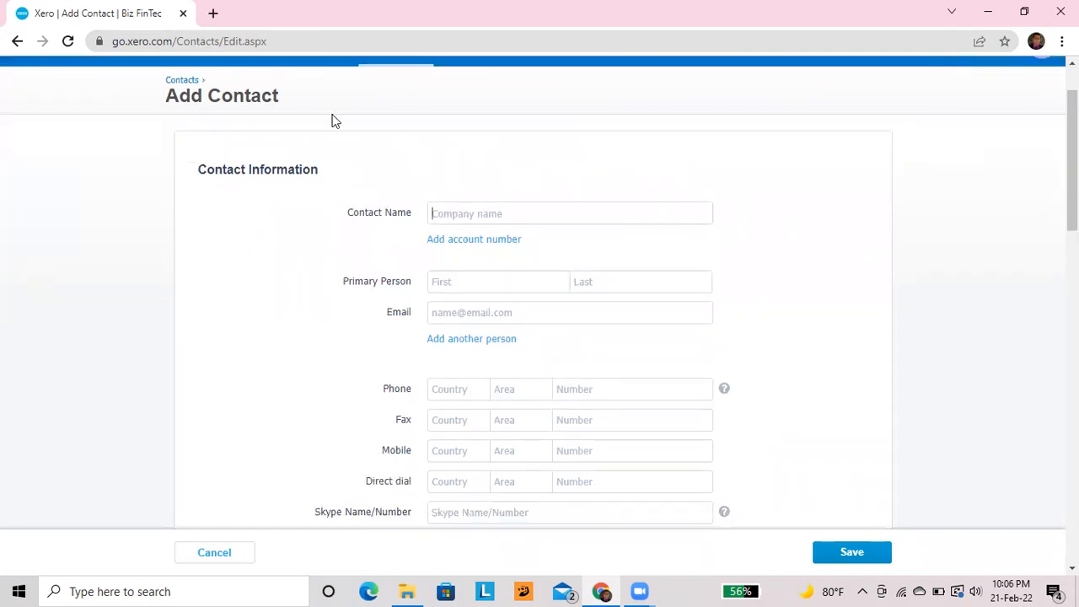
left_click(443, 206)
type("PQR Ltd")
Fill in the primary person's first name, last name and e-mail address
left_click(455, 279)
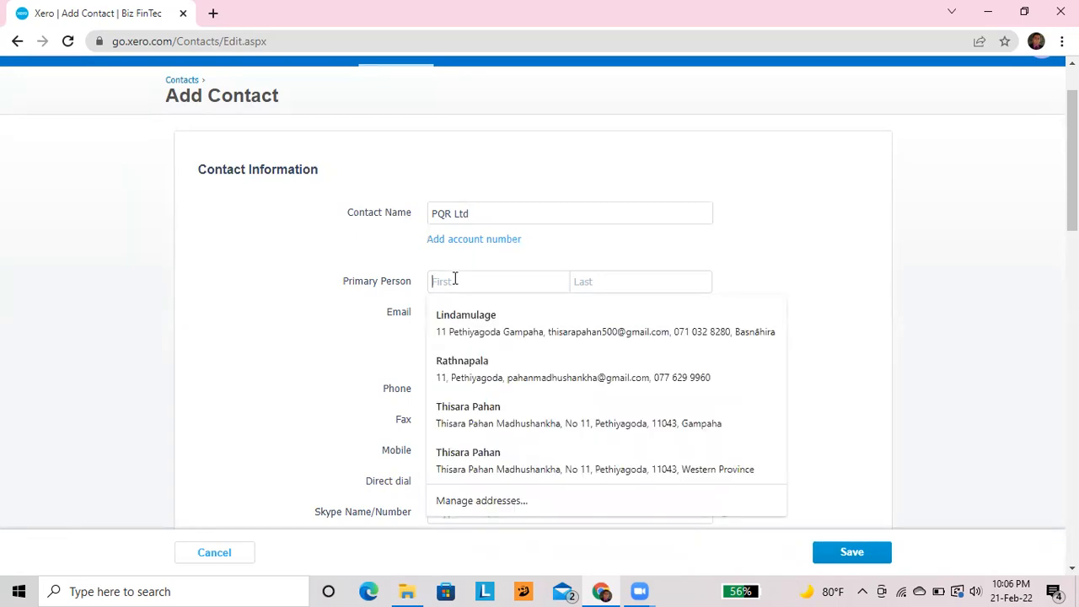
key("Escape")
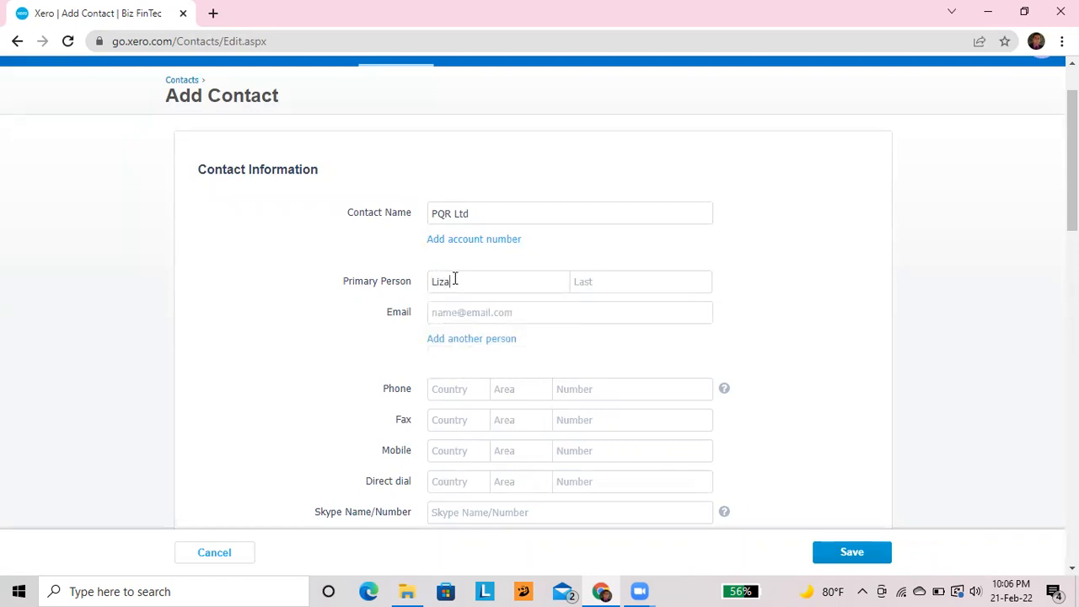
key("Tab")
left_click(480, 311)
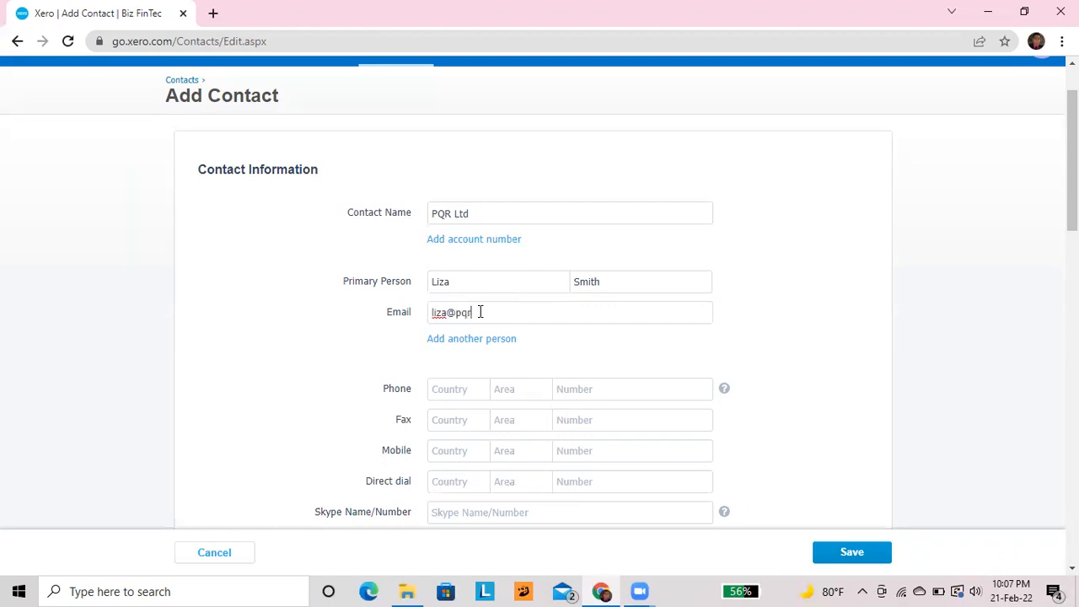
Enter the contact's phone country code, area code and phone number
scroll(481, 312, "down", 1)
left_click(463, 292)
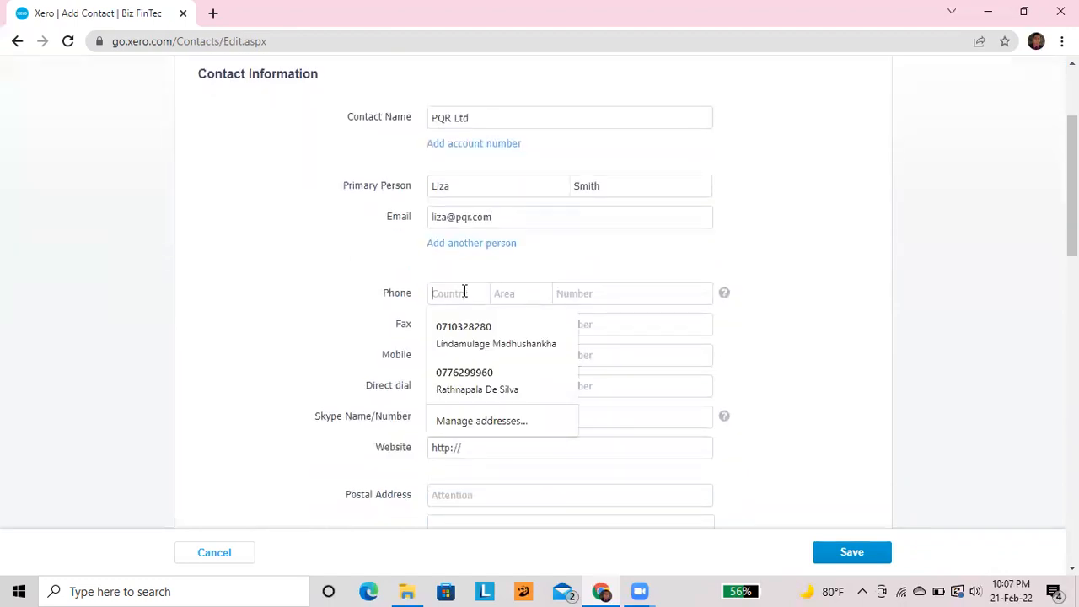
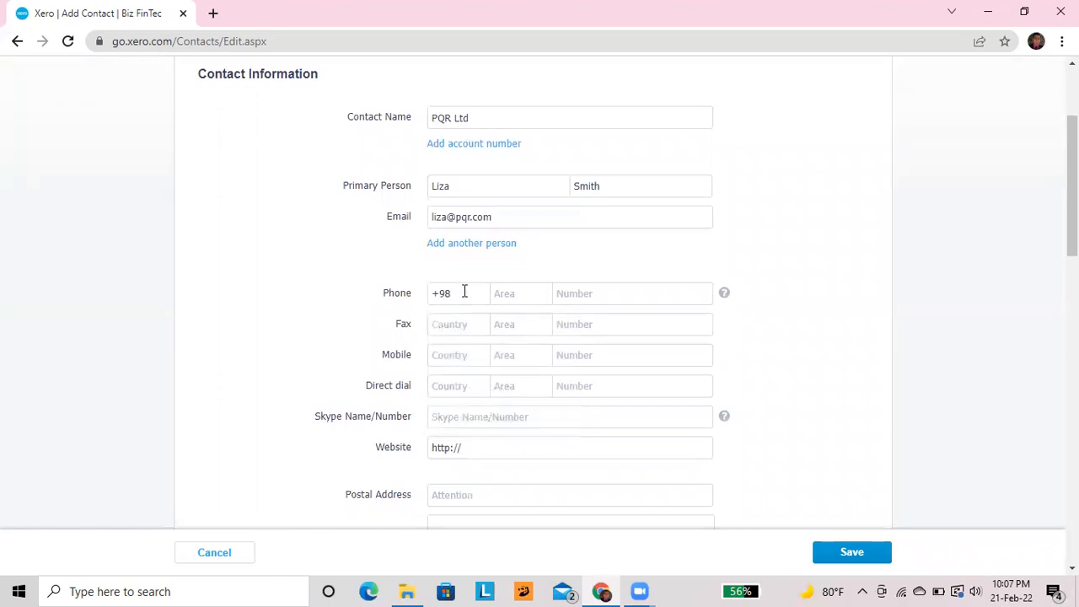
key("Tab")
scroll(464, 292, "down", 1)
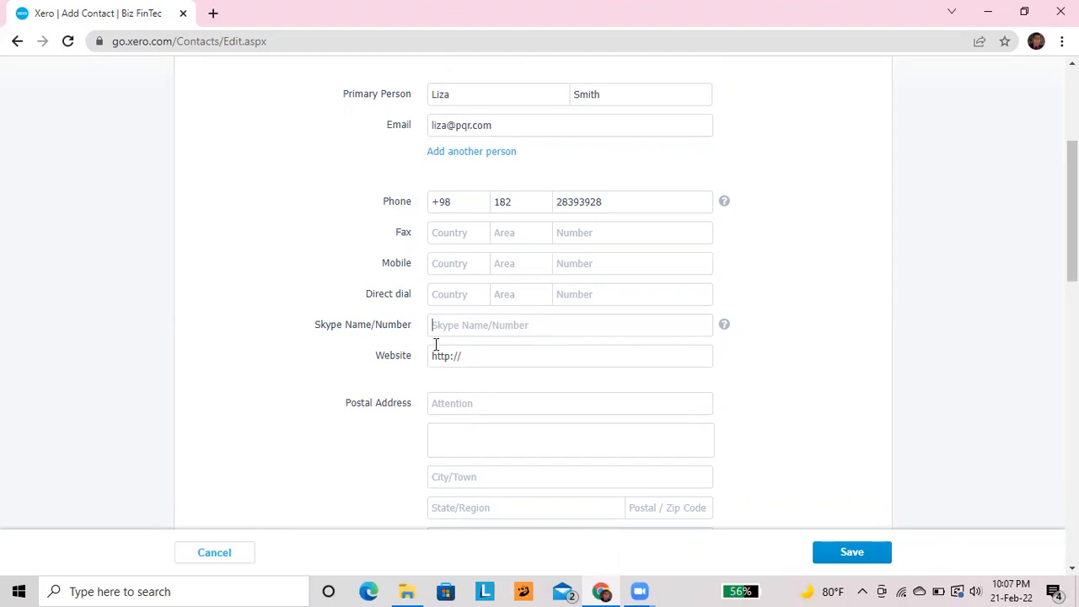
left_click(492, 361)
scroll(444, 237, "down", 1)
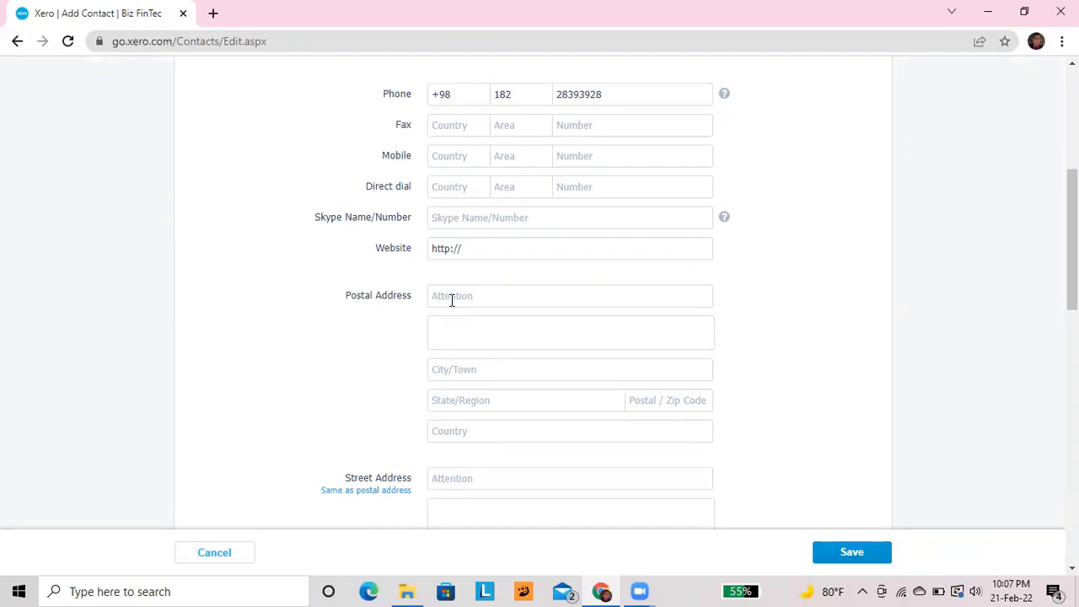
Fill in the postal address: attention name, street, city, region, postal code and country Sri Lanka
left_click(471, 328)
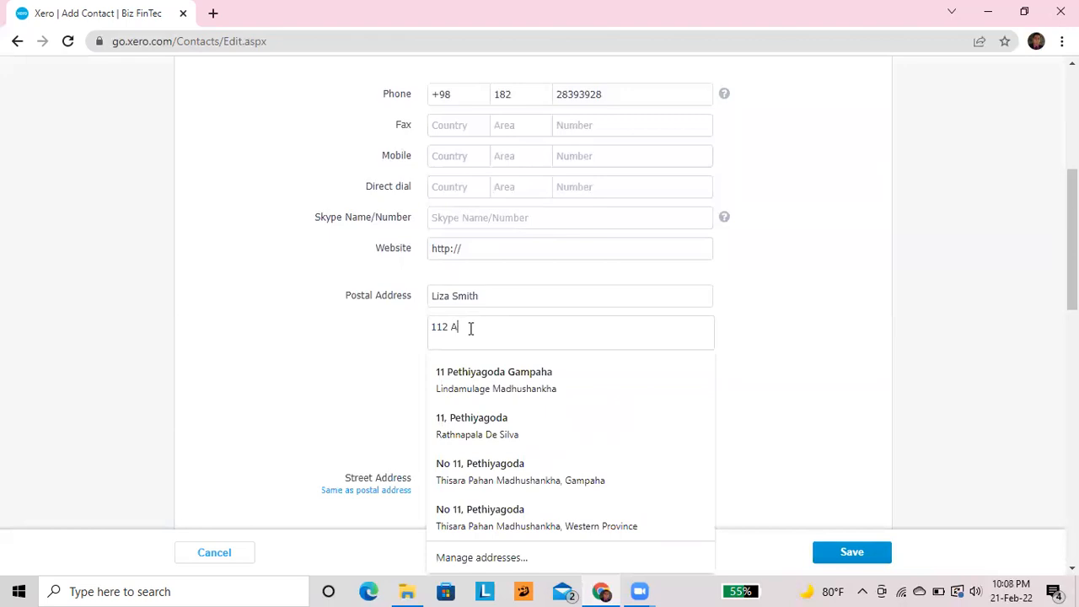
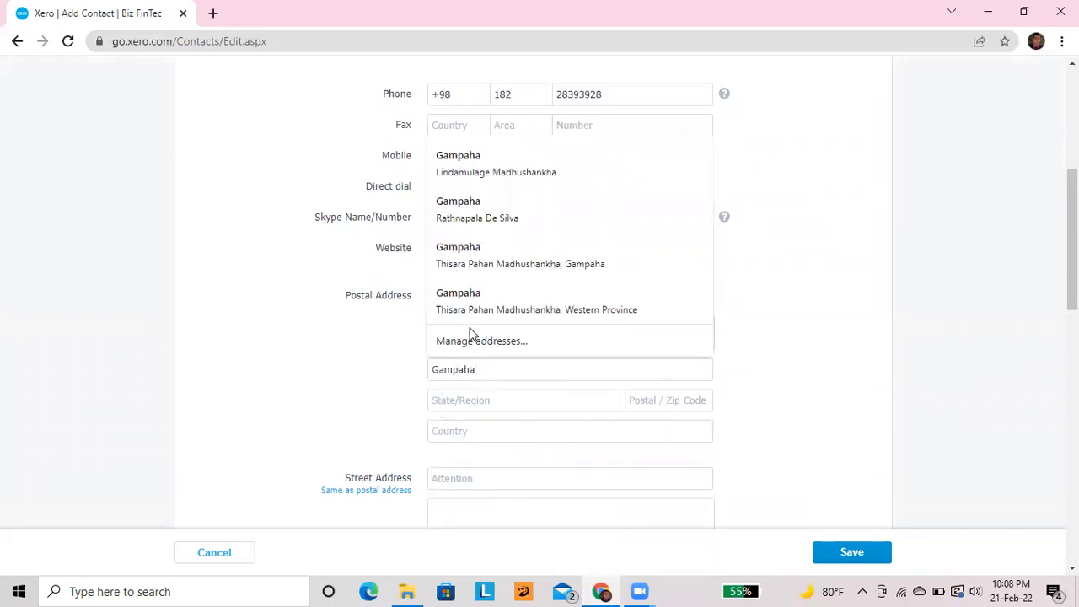
key("Tab")
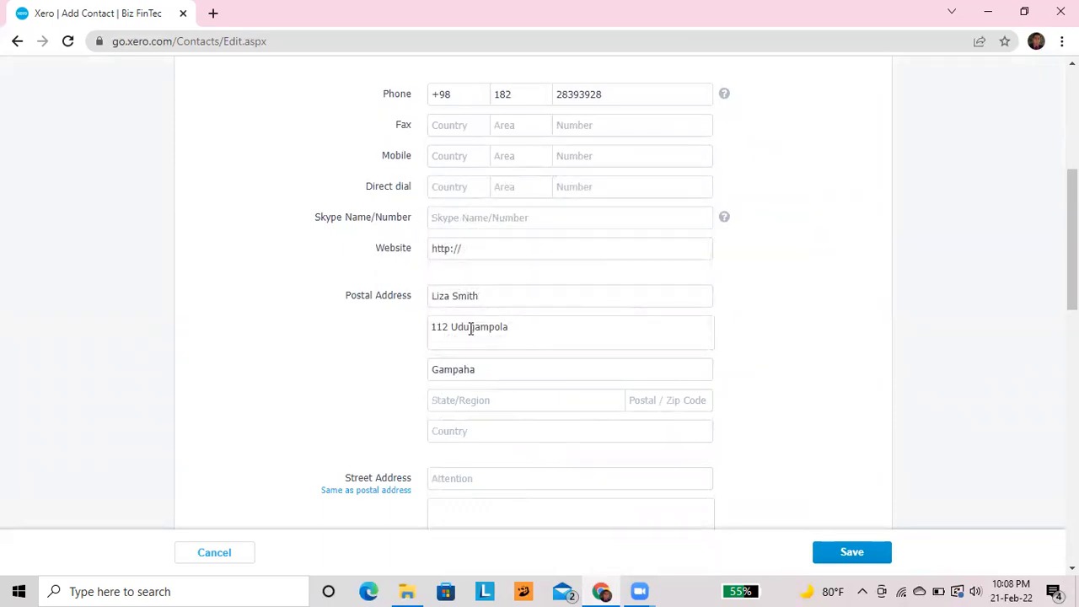
type("Western")
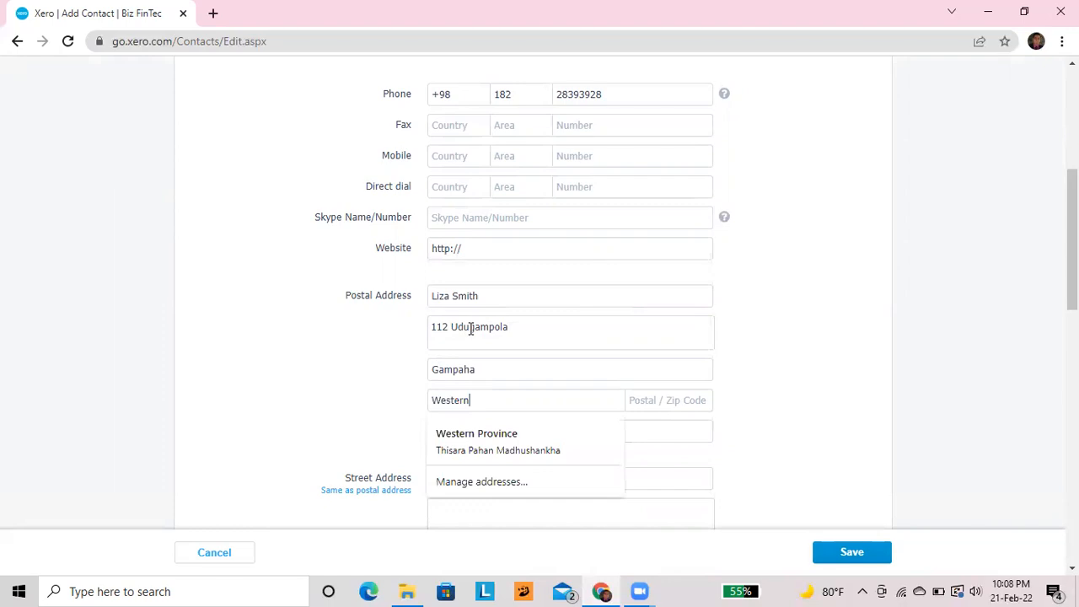
type(" Province")
key("Tab")
type("1383")
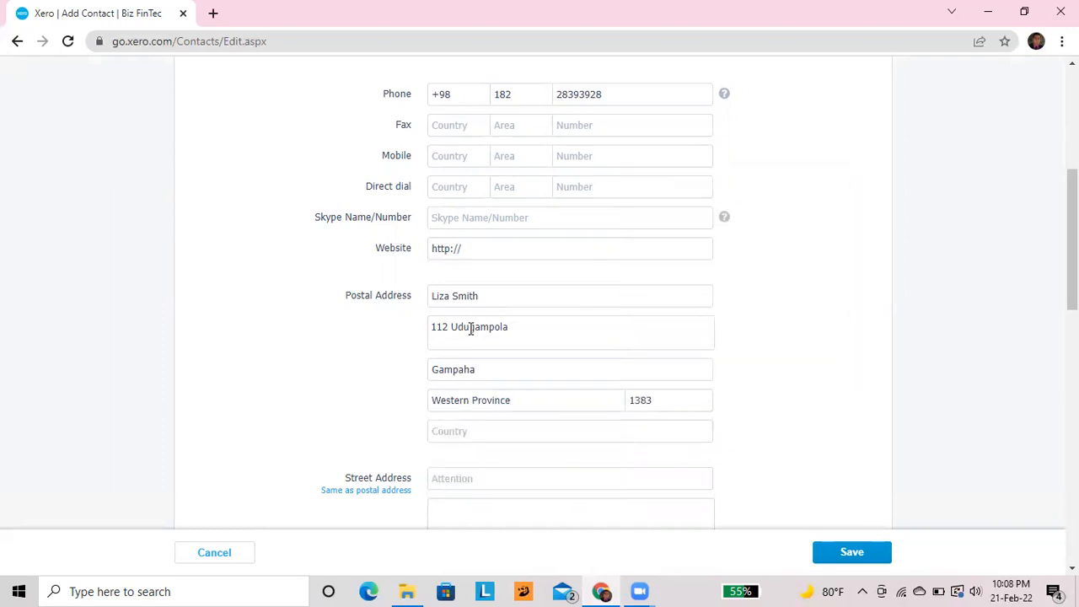
left_click(469, 440)
type("Sri Lanka")
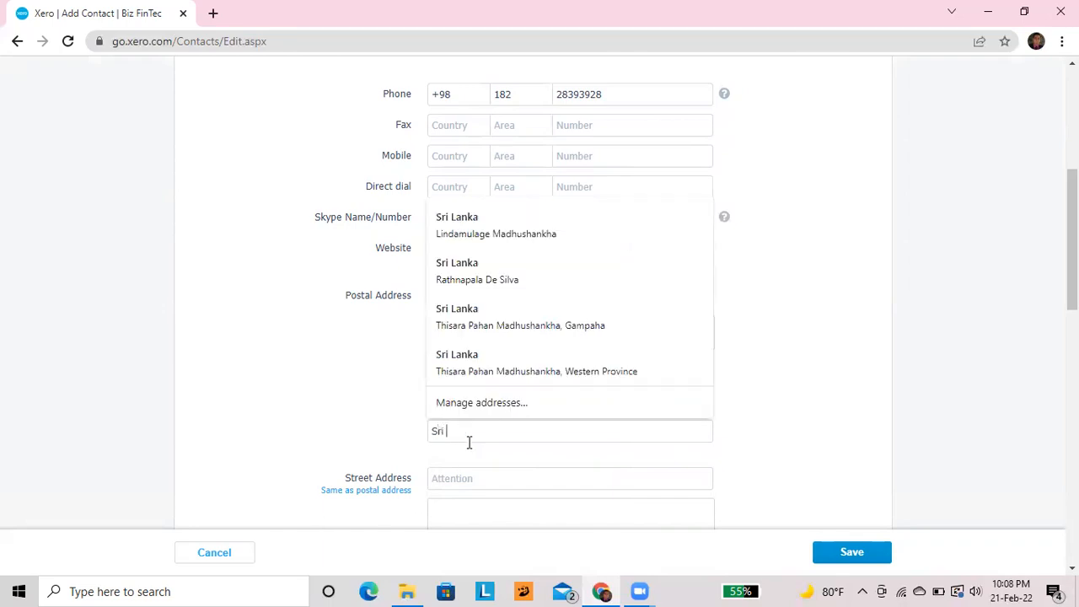
key("Tab")
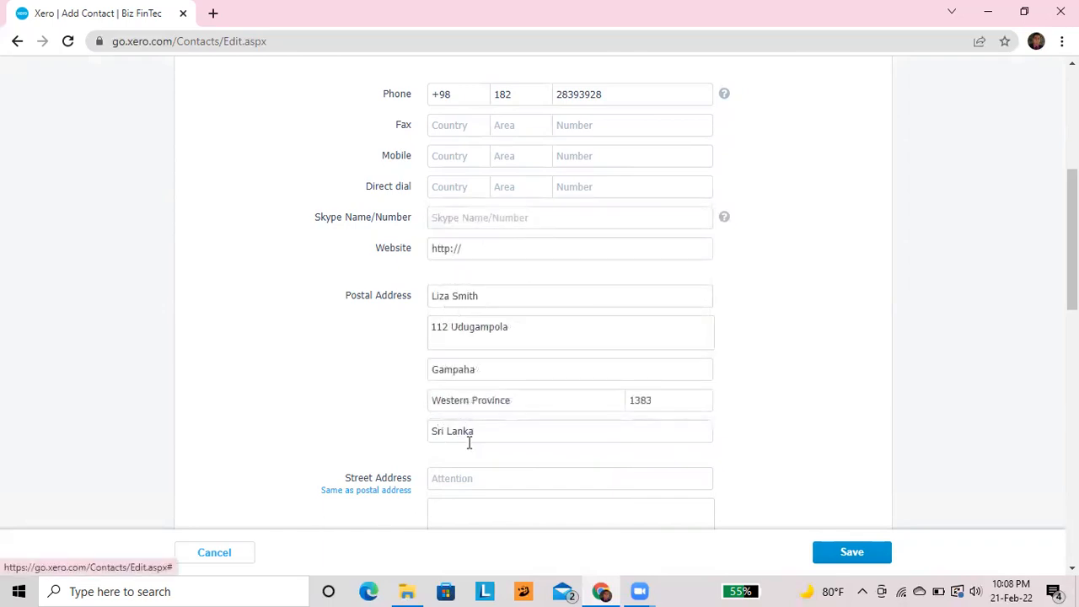
scroll(469, 441, "down", 1)
scroll(391, 441, "down", 2)
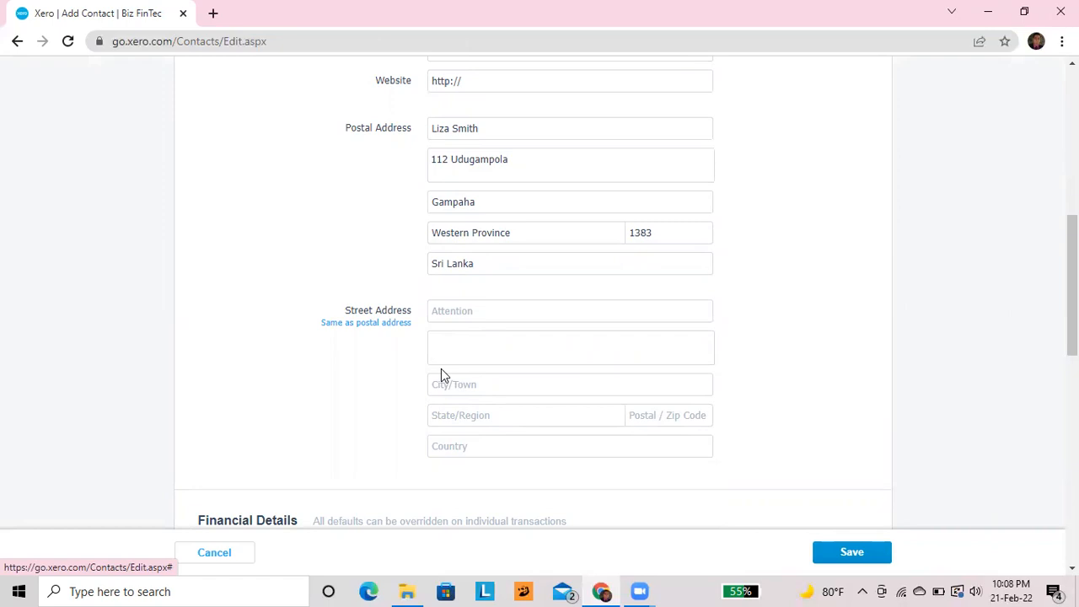
left_click(399, 332)
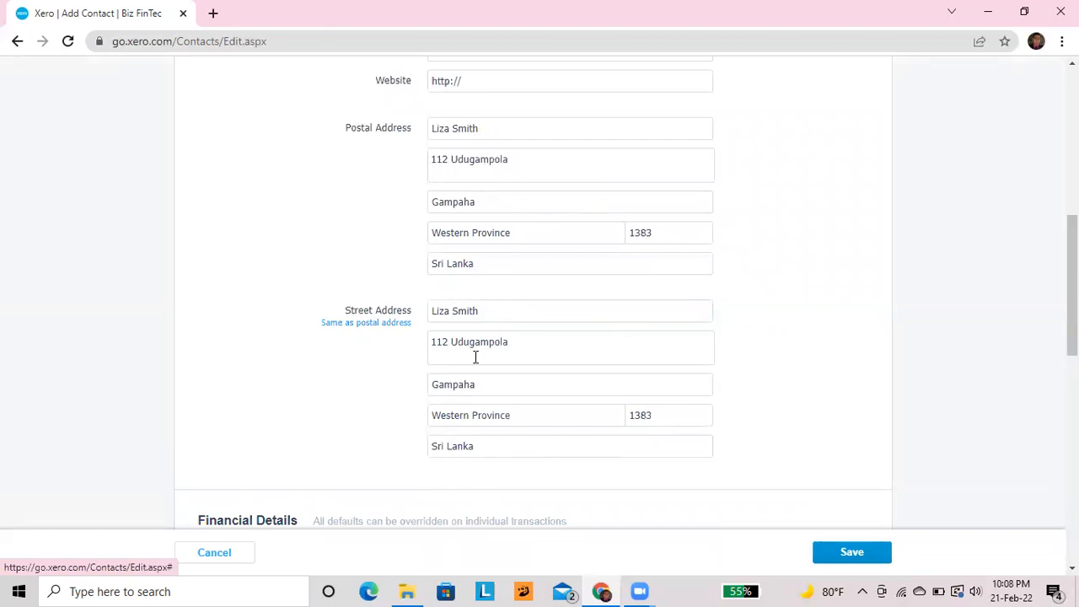
scroll(475, 357, "down", 2)
scroll(475, 362, "down", 2)
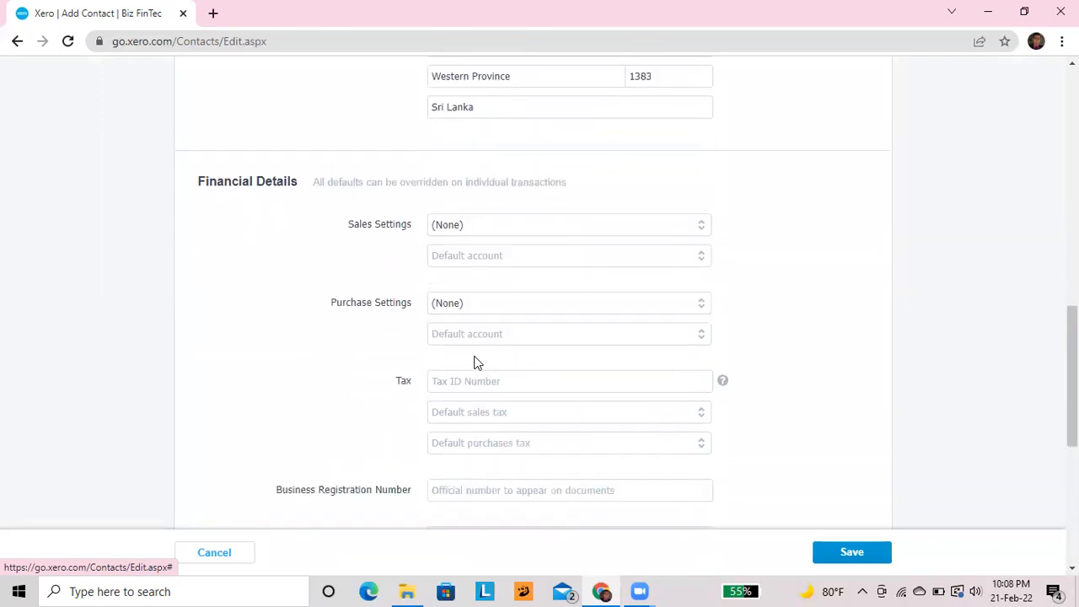
scroll(475, 362, "down", 1)
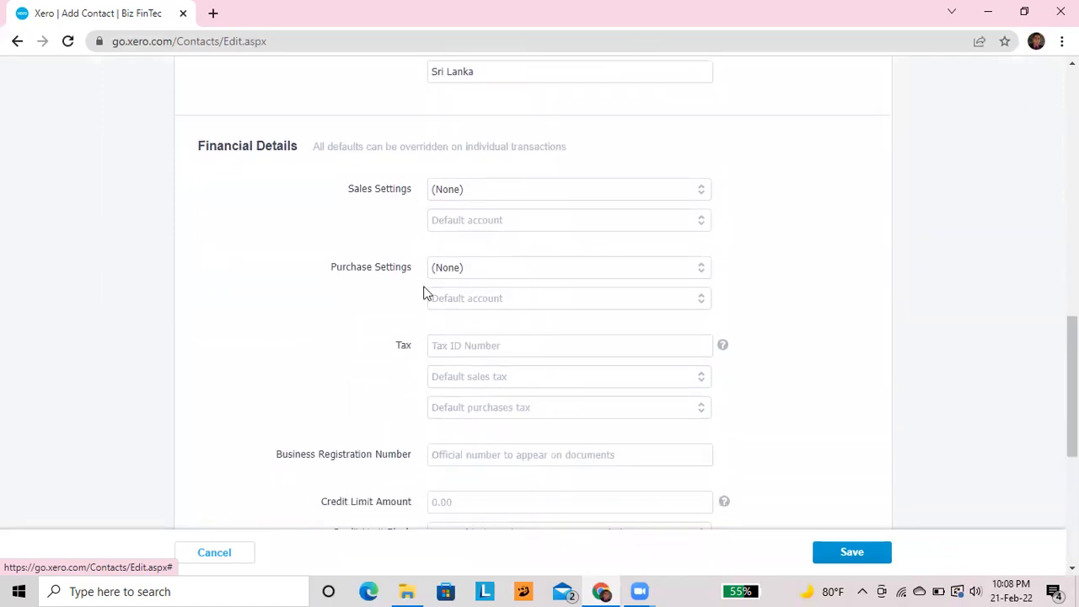
scroll(433, 255, "down", 1)
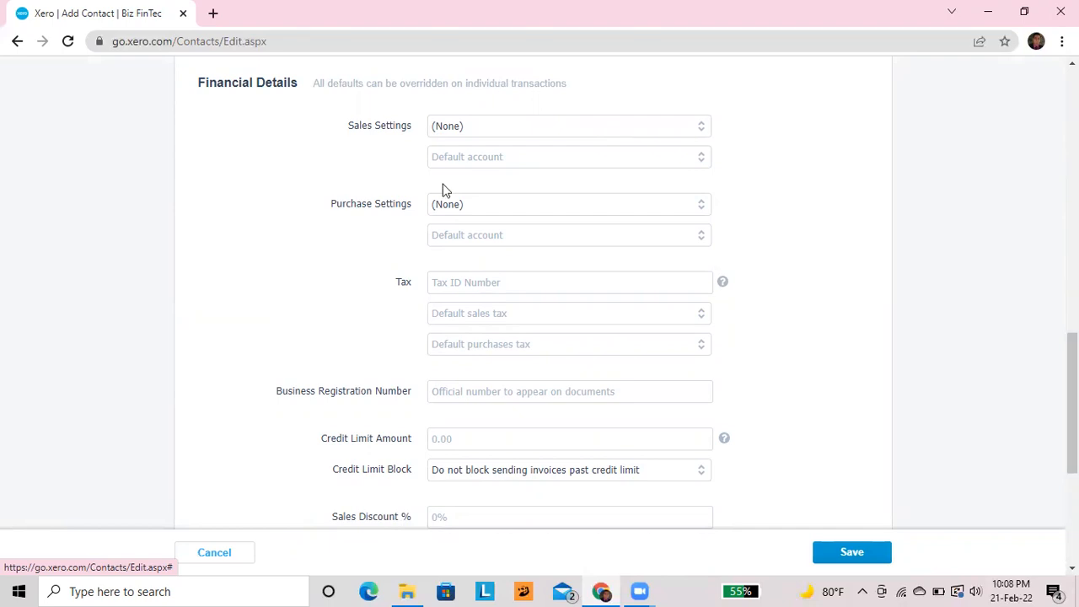
scroll(373, 163, "down", 1)
scroll(374, 164, "up", 1)
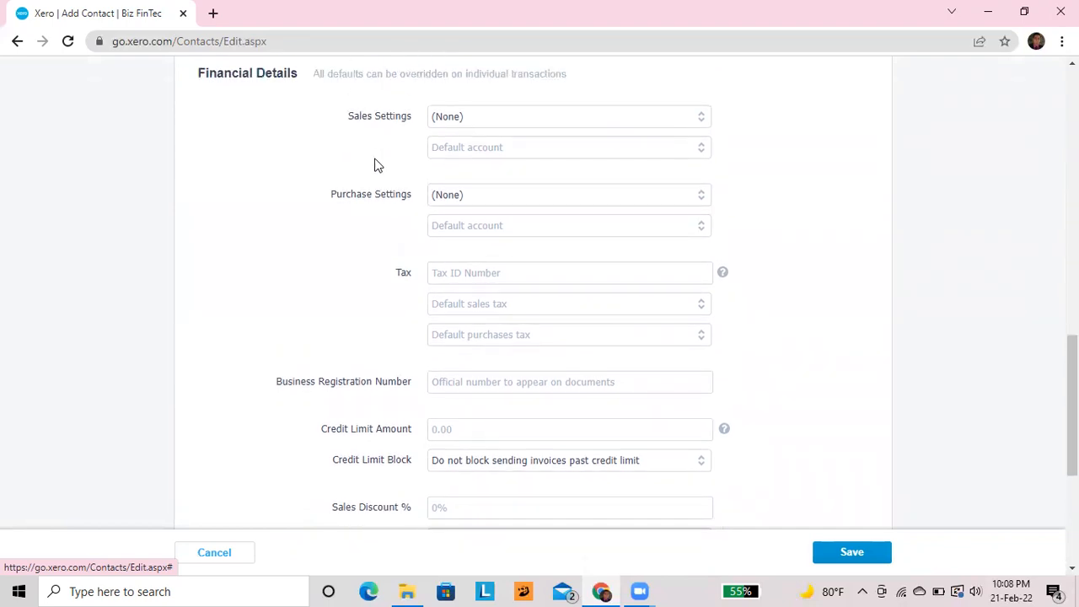
scroll(377, 164, "down", 1)
scroll(352, 276, "down", 1)
Enter the business registration number under Financial Details
left_click(472, 288)
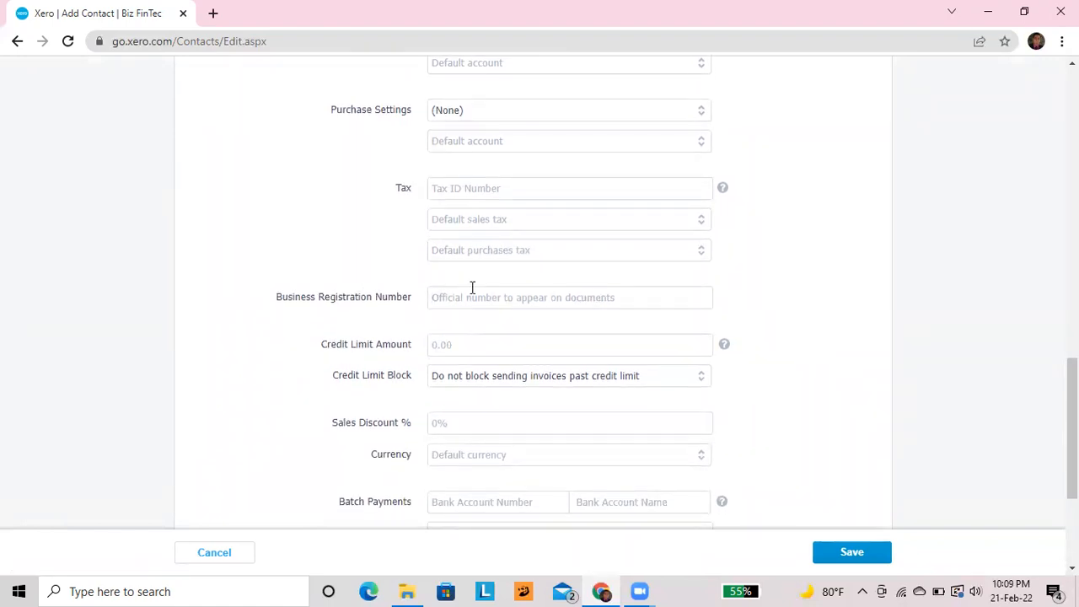
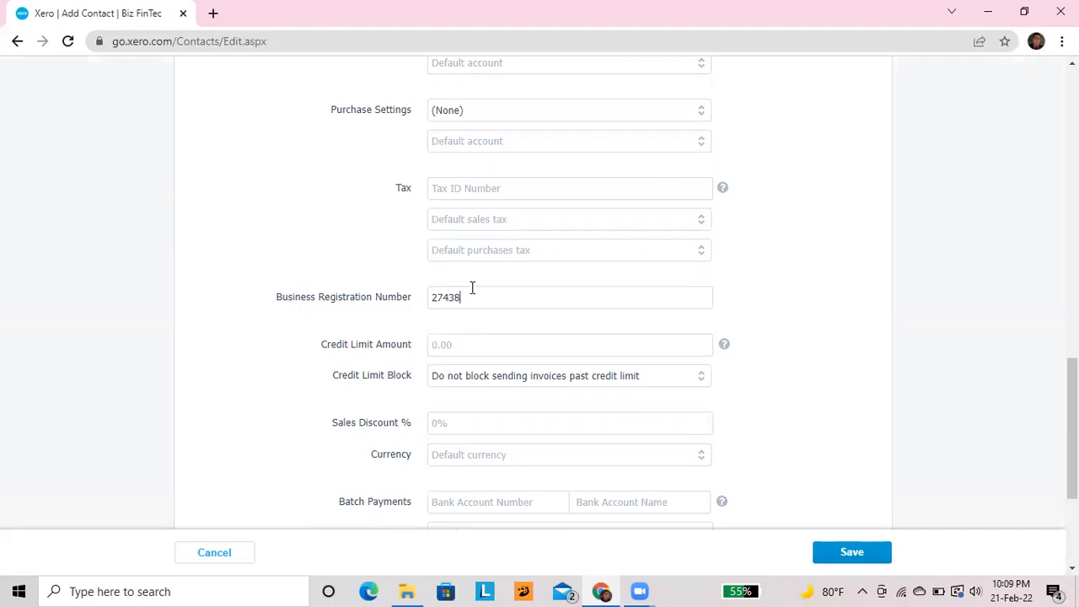
scroll(472, 288, "down", 1)
left_click(452, 286)
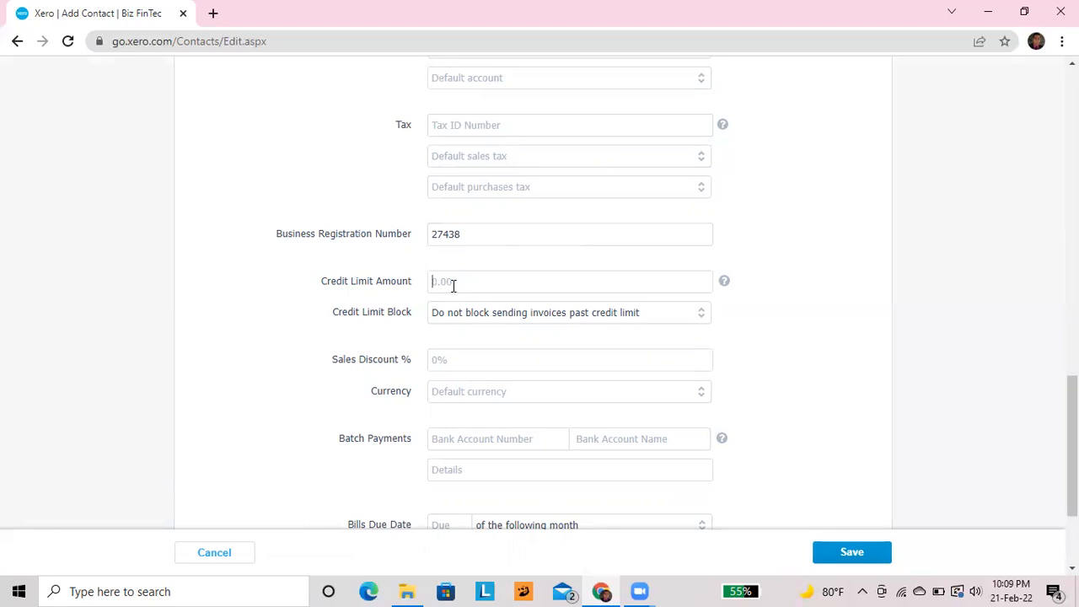
Set a 200000 credit limit that blocks sending invoices past the limit
type("200000")
left_click(702, 320)
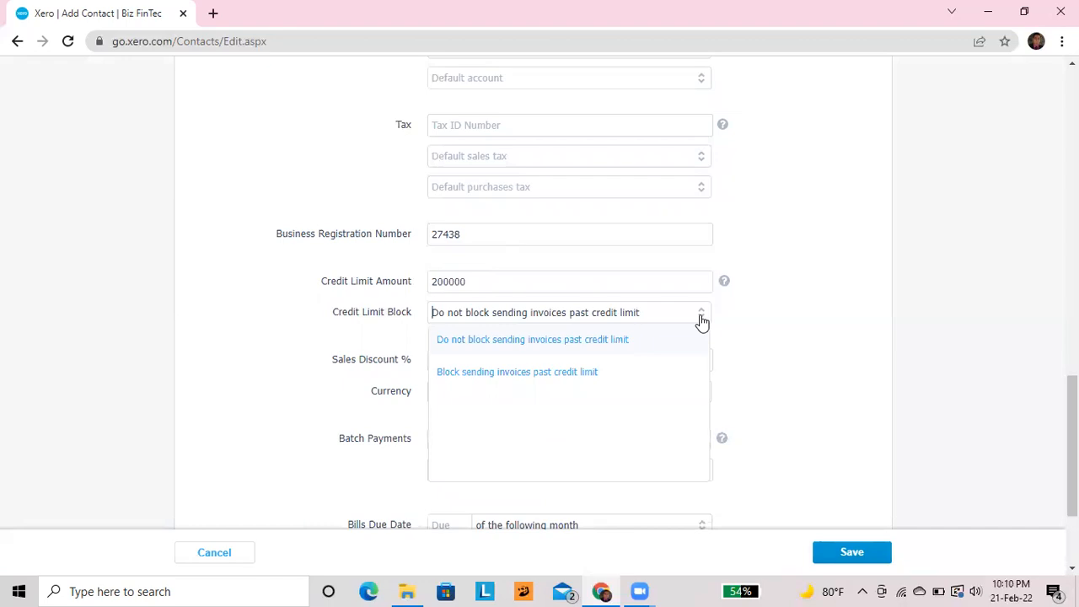
left_click(590, 376)
scroll(590, 380, "down", 1)
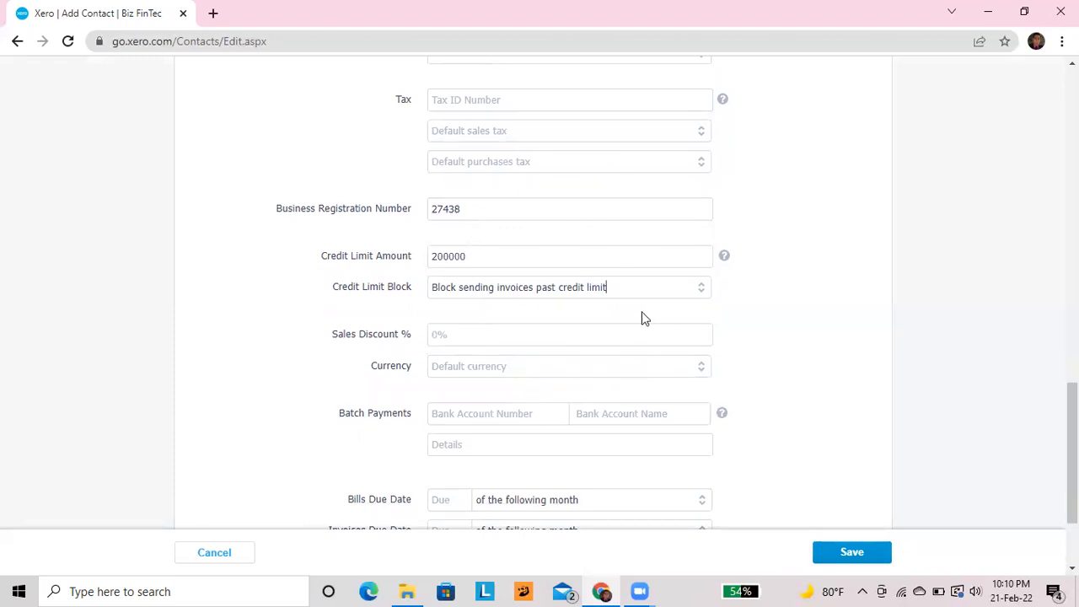
scroll(640, 316, "up", 1)
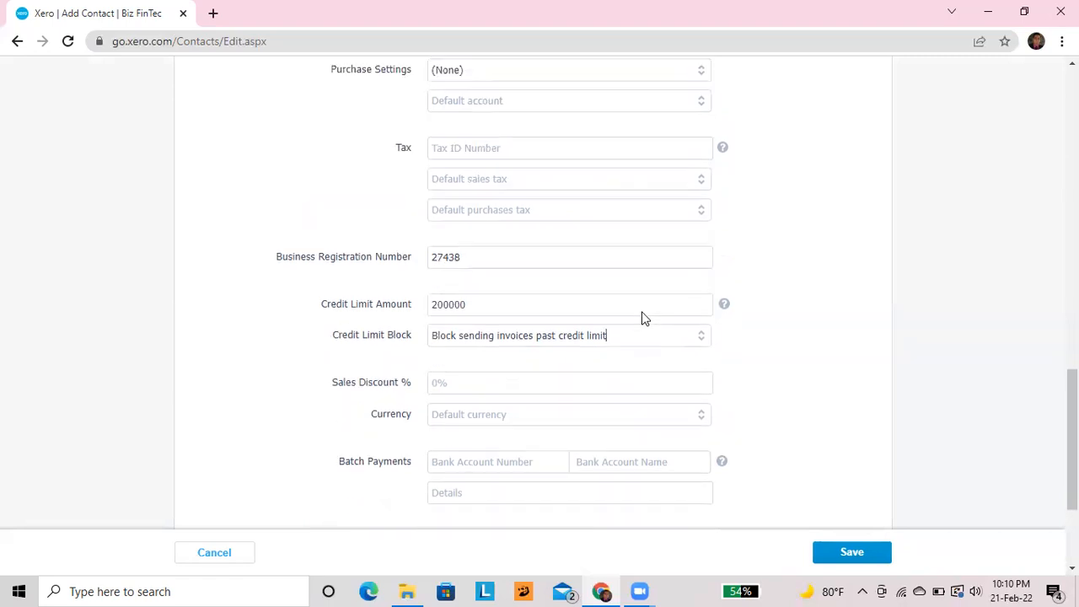
scroll(641, 316, "down", 1)
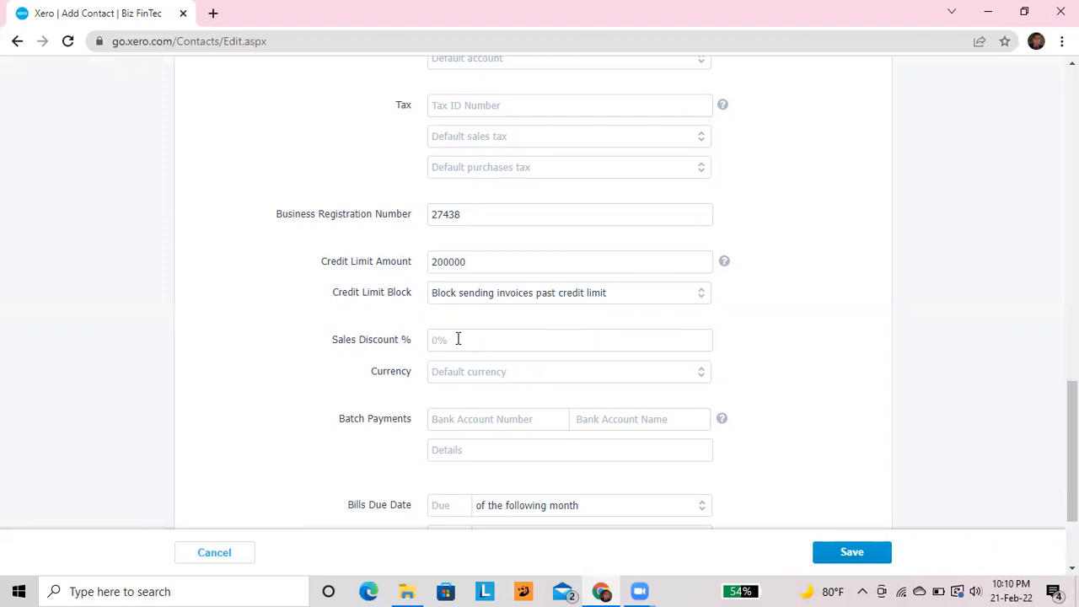
scroll(458, 339, "down", 1)
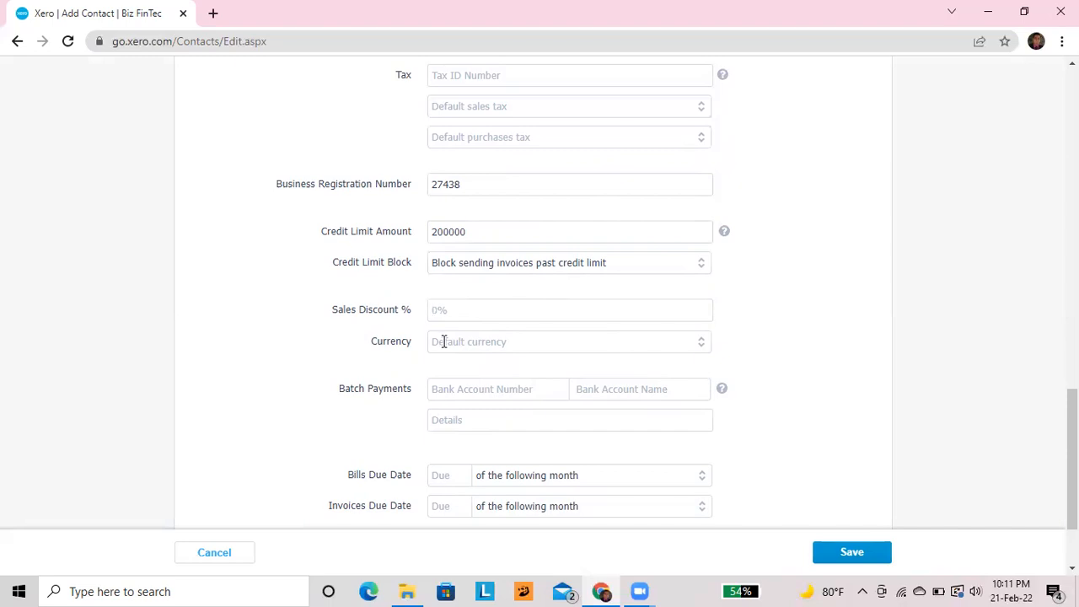
Leave the sales discount and currency at their defaults
left_click(463, 331)
left_click(701, 352)
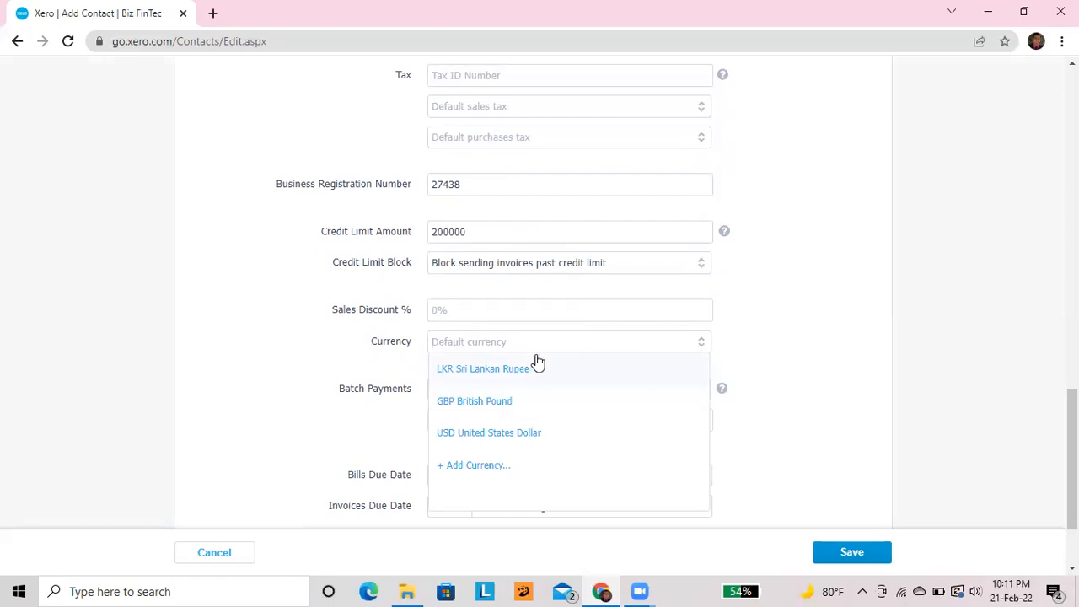
left_click(332, 333)
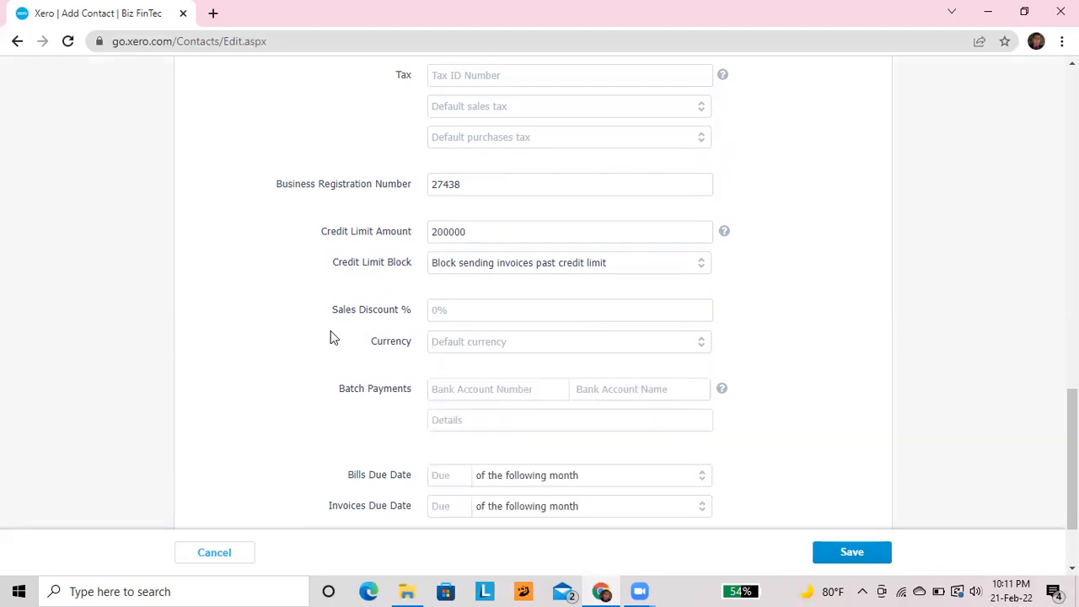
left_click(701, 342)
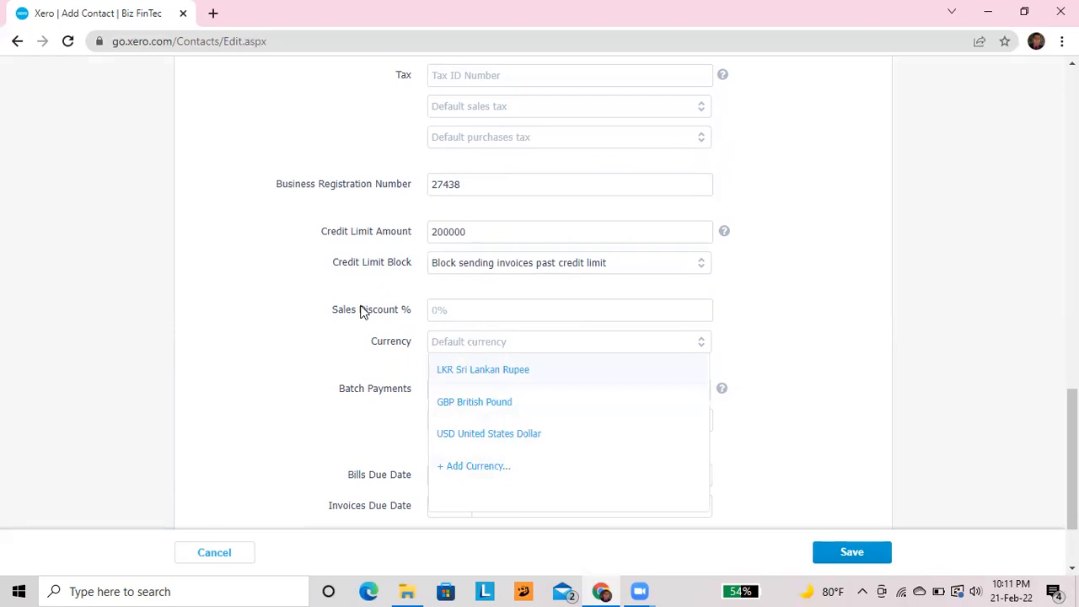
left_click(344, 349)
scroll(344, 350, "down", 1)
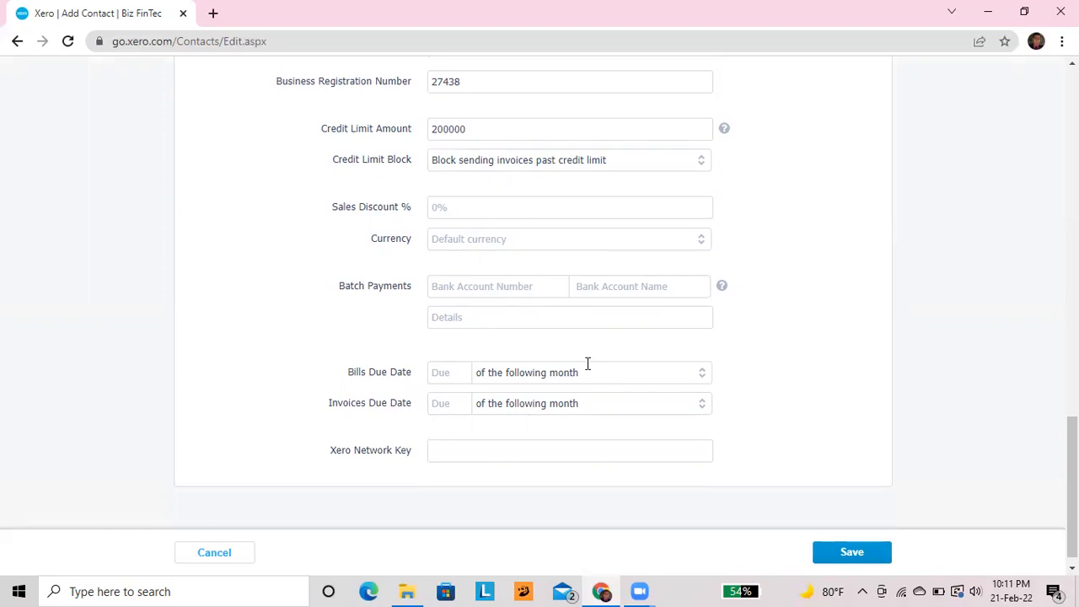
Make bills due 30 day(s) after the bill date
left_click(711, 381)
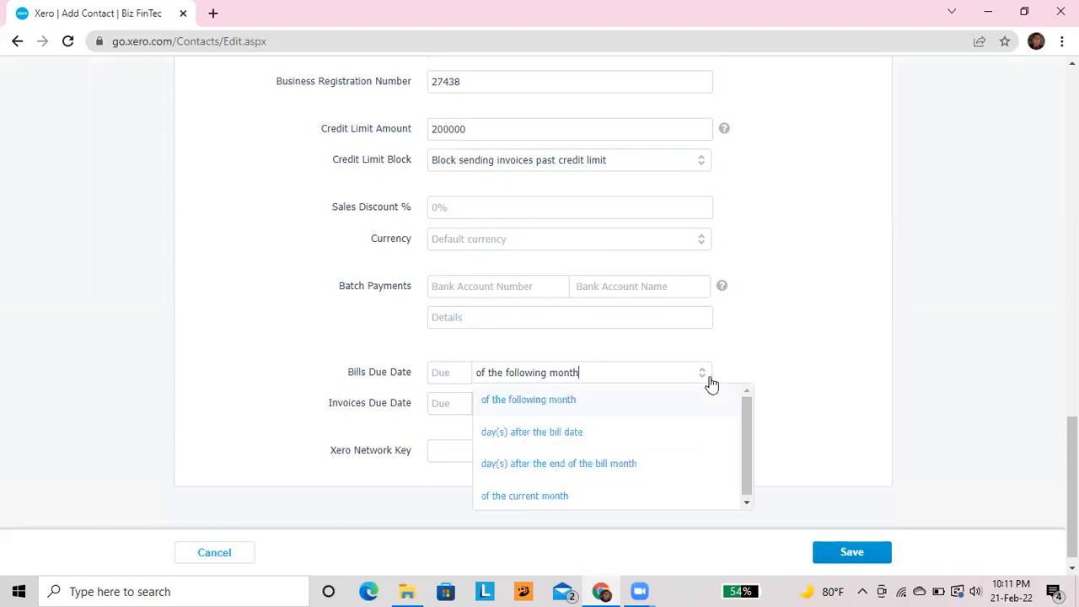
left_click(576, 434)
type("30")
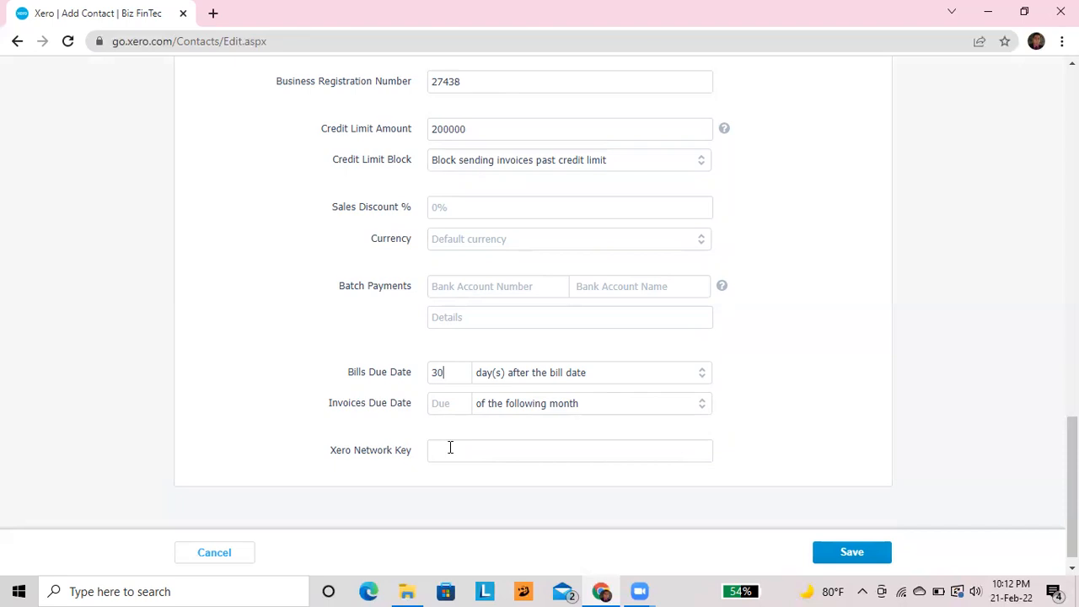
scroll(451, 448, "up", 3)
scroll(450, 448, "down", 3)
scroll(450, 451, "up", 3)
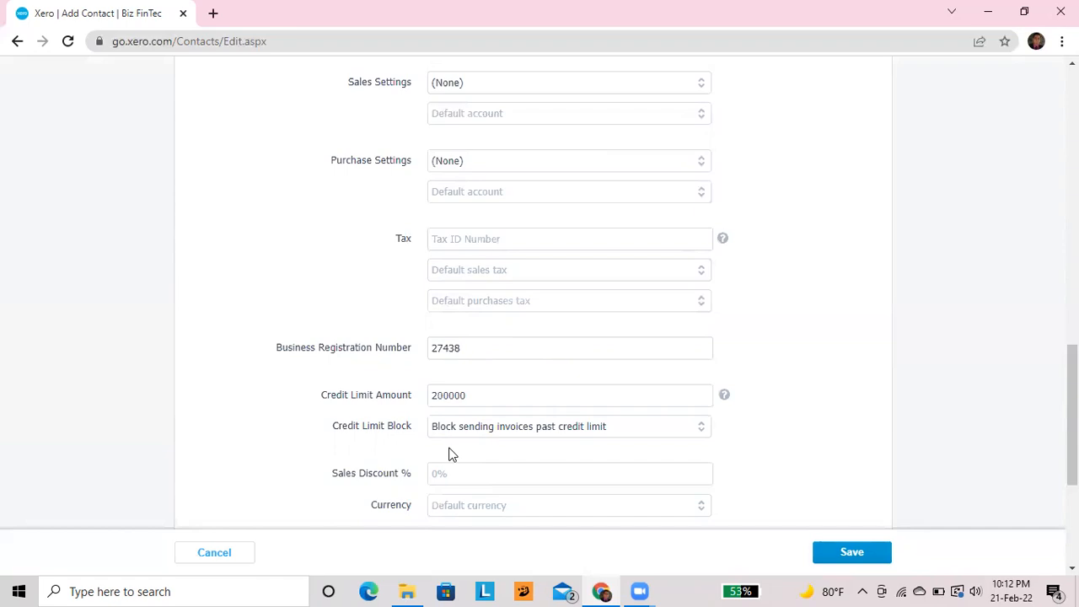
scroll(449, 454, "down", 3)
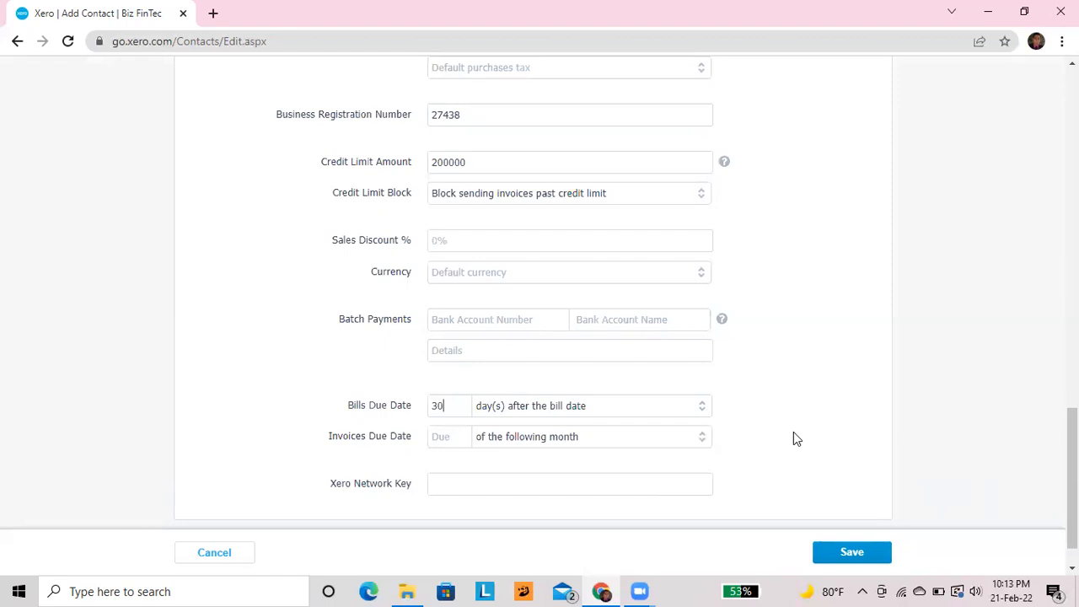
scroll(837, 435, "down", 1)
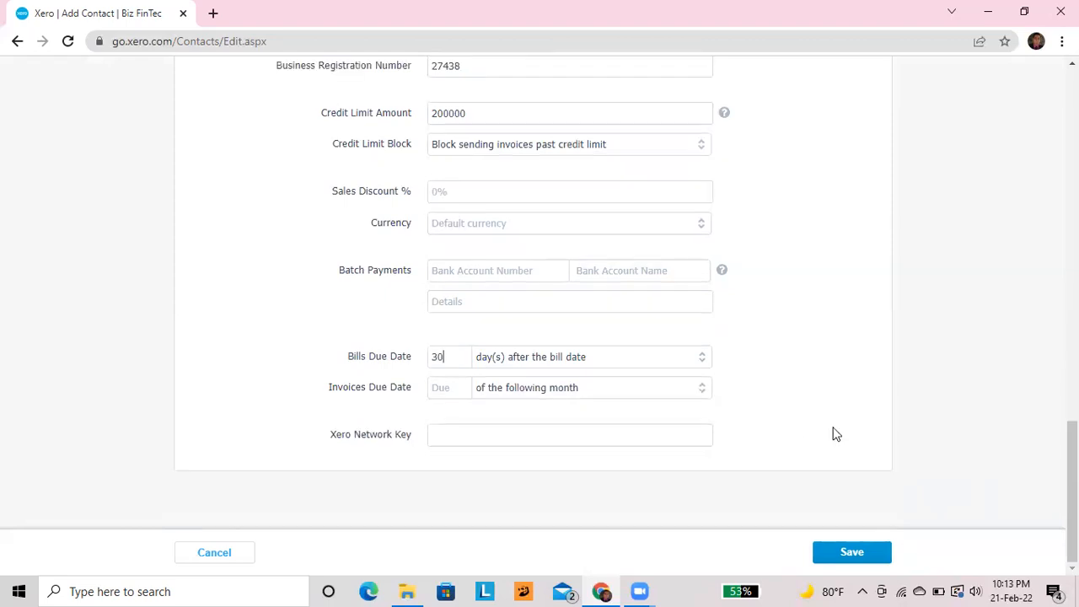
Save the PQR Ltd contact, decline the browser's address prompt, and return to Contacts
left_click(848, 550)
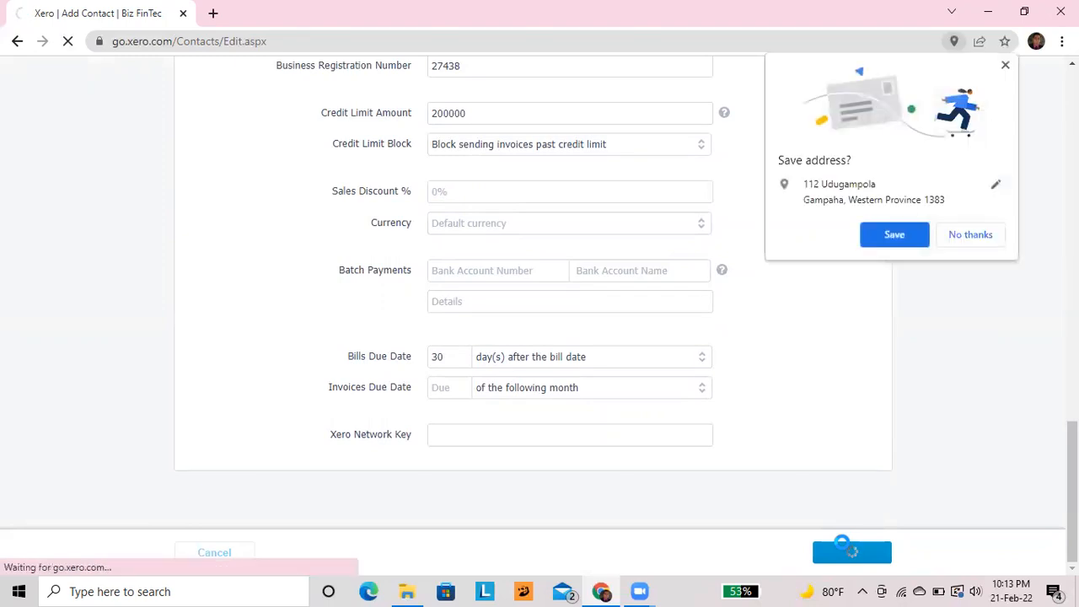
left_click(971, 234)
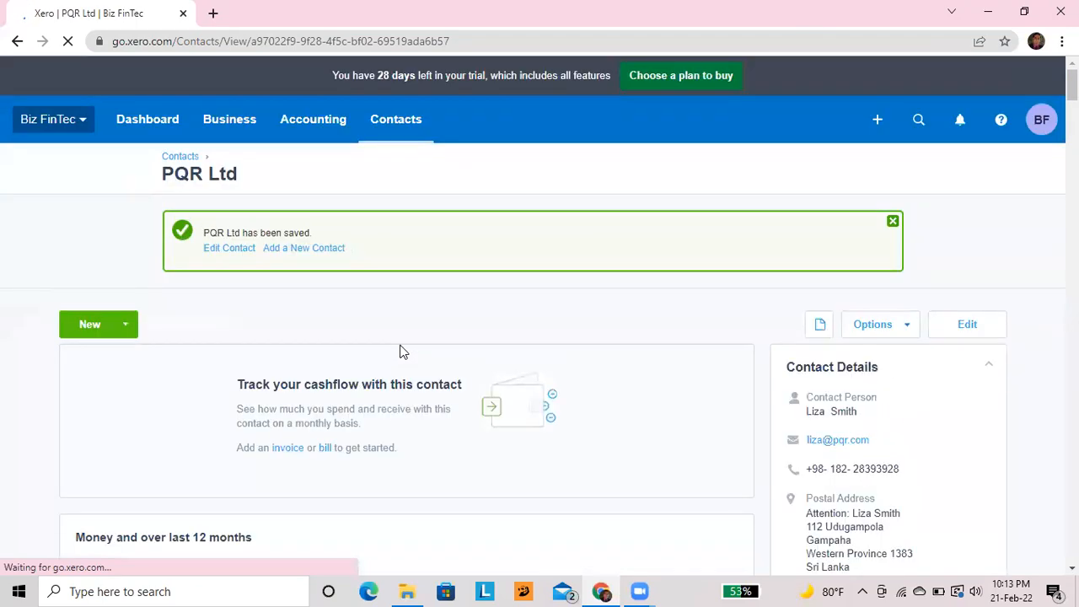
left_click(192, 158)
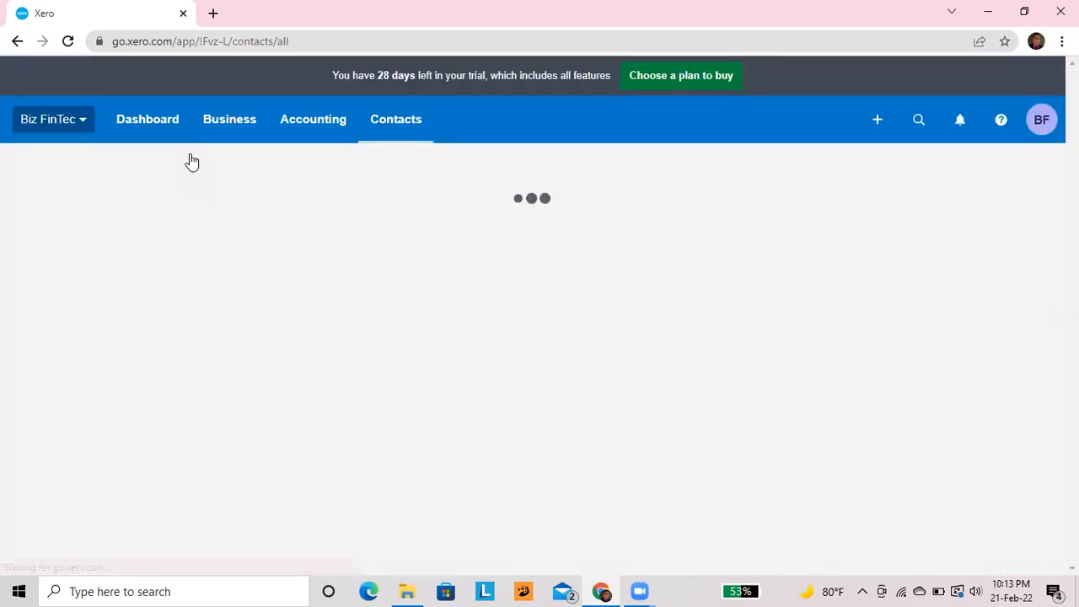
Reload All contacts and confirm PQR Ltd is listed beside XYZ Ltd and You Pvt Ltd
scroll(192, 160, "down", 2)
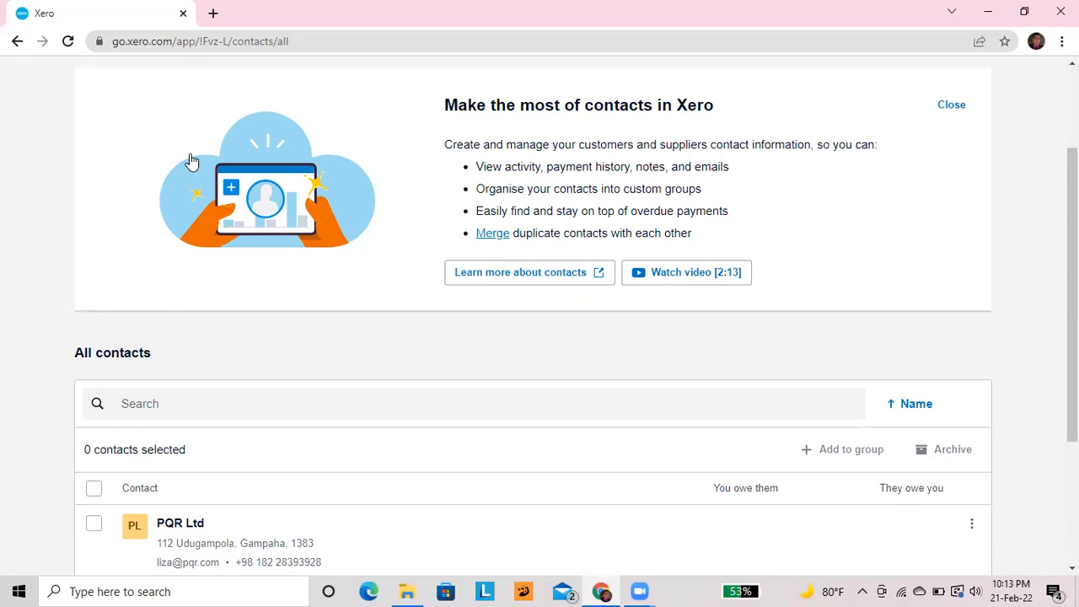
scroll(143, 308, "down", 2)
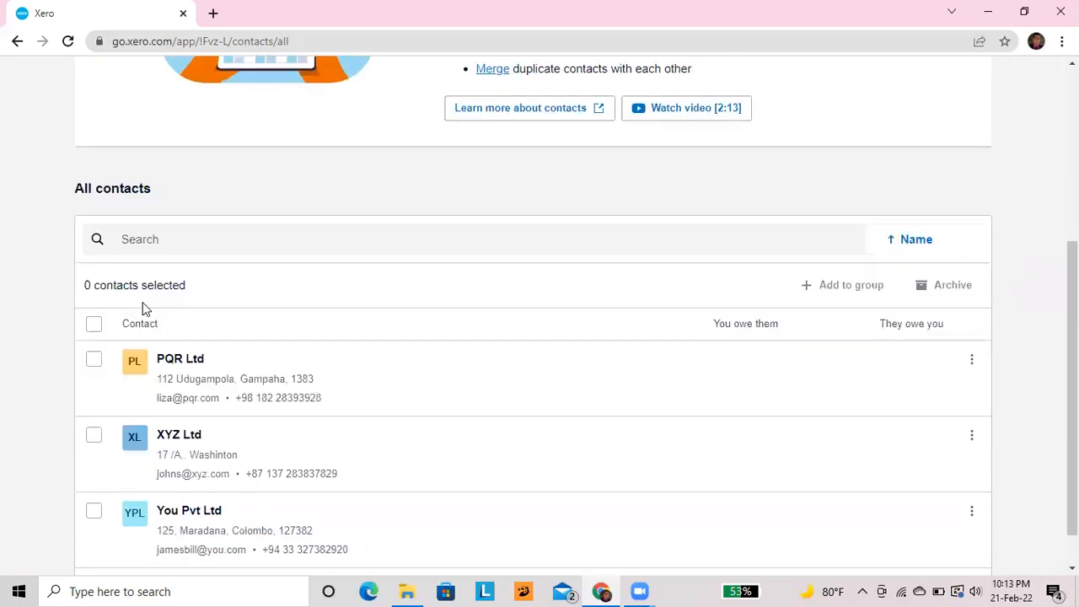
scroll(143, 308, "down", 1)
scroll(143, 308, "up", 3)
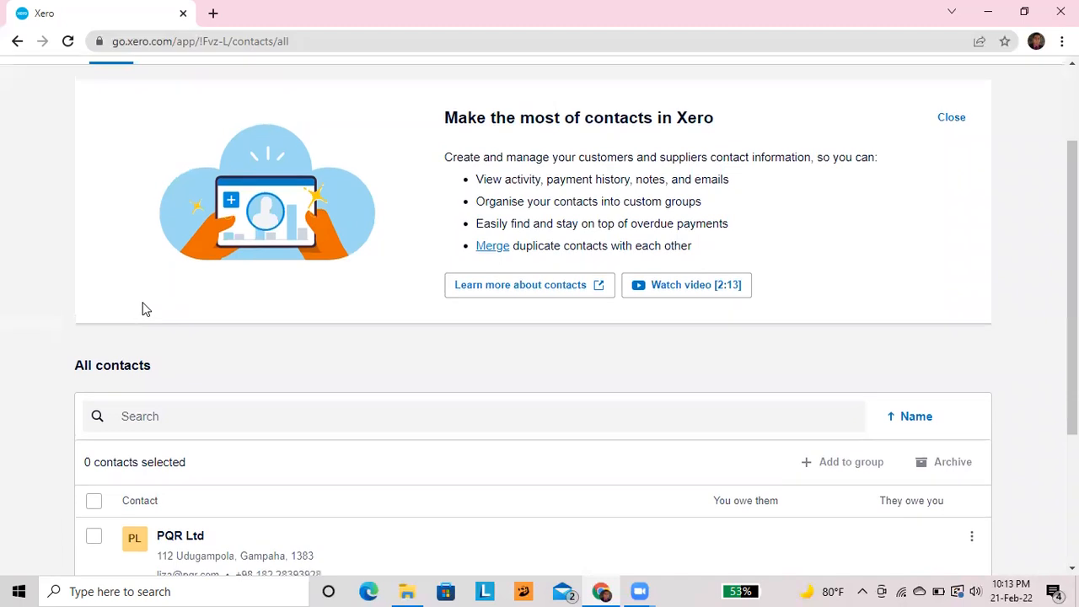
scroll(143, 308, "up", 2)
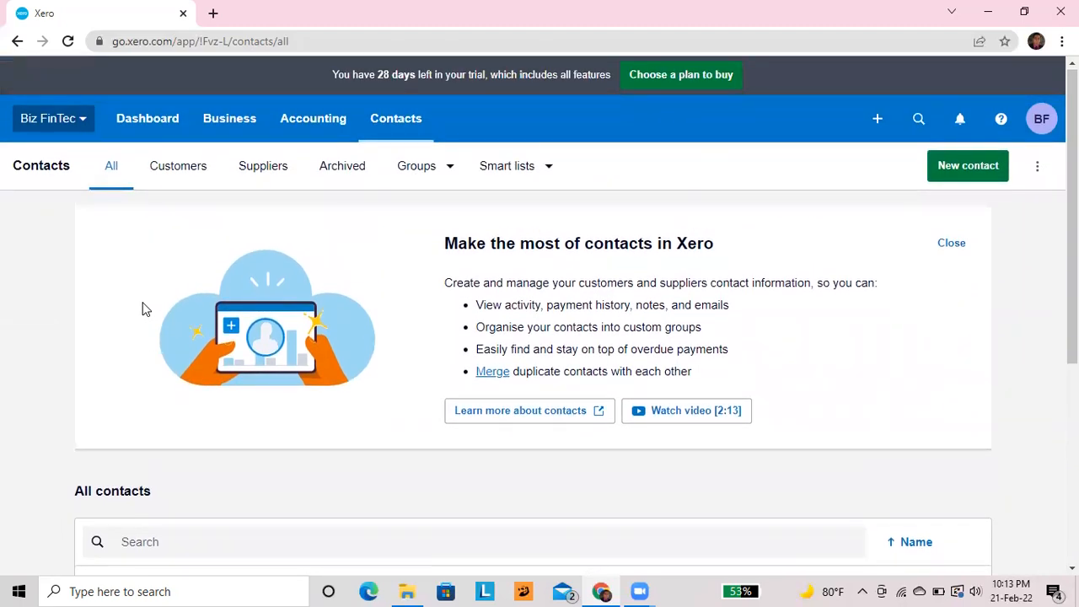
scroll(143, 308, "down", 1)
left_click(380, 96)
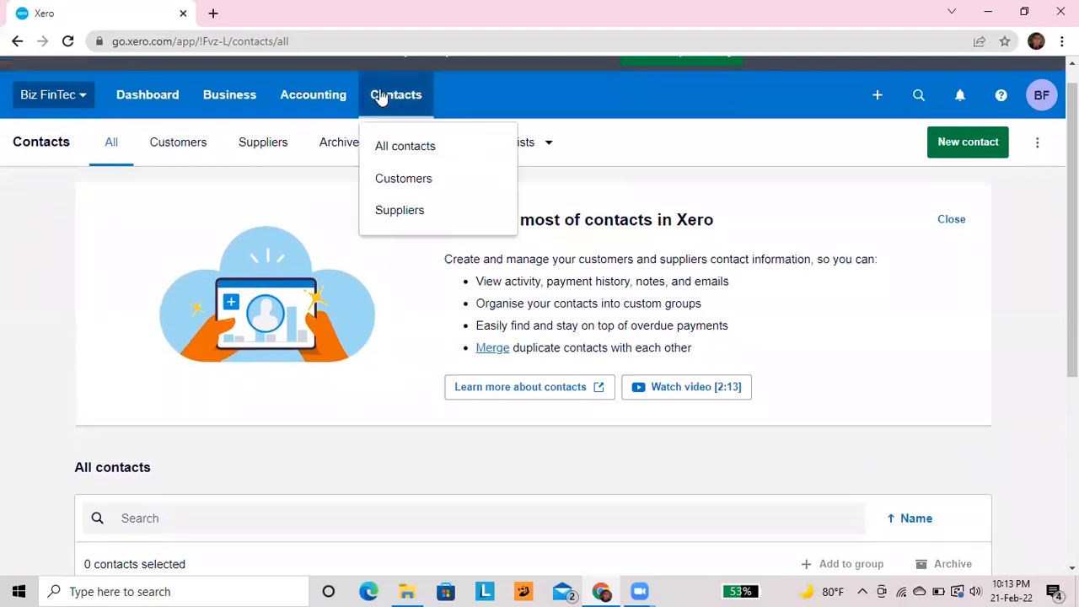
left_click(397, 143)
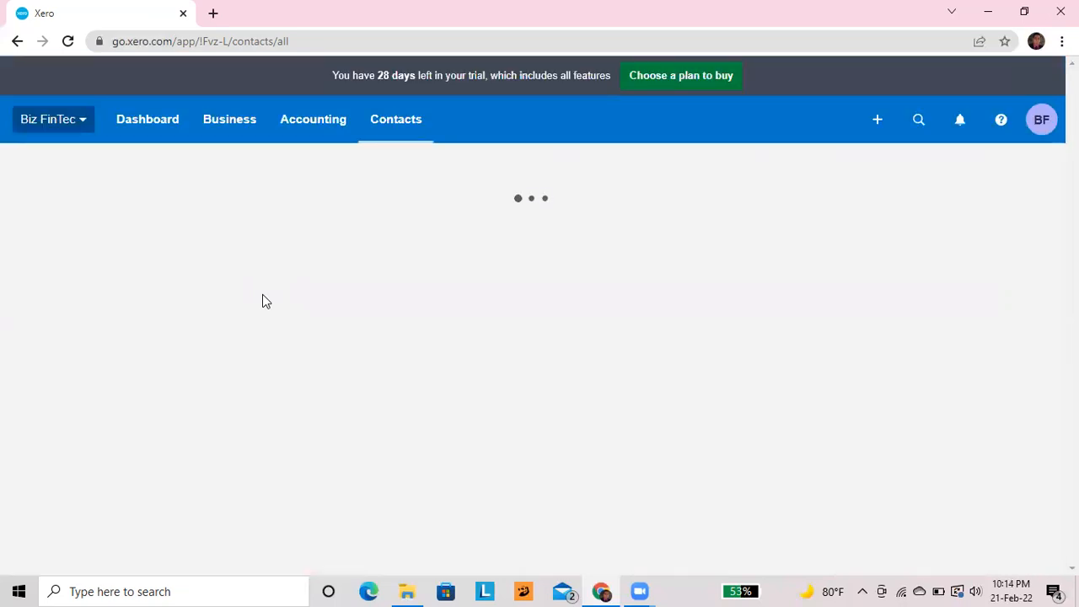
scroll(262, 295, "down", 3)
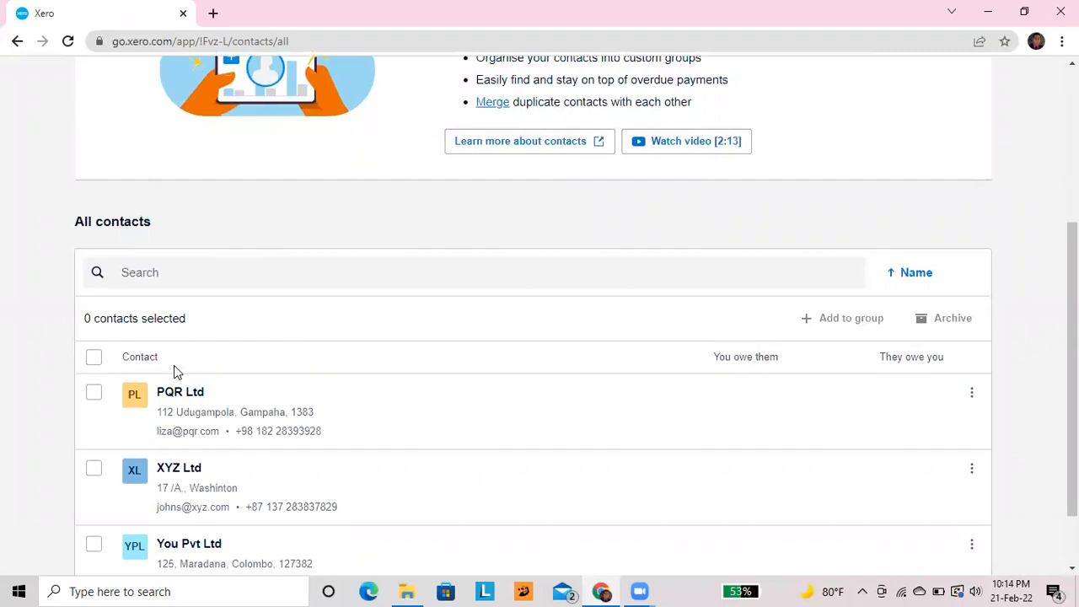
scroll(175, 372, "down", 1)
scroll(175, 372, "up", 4)
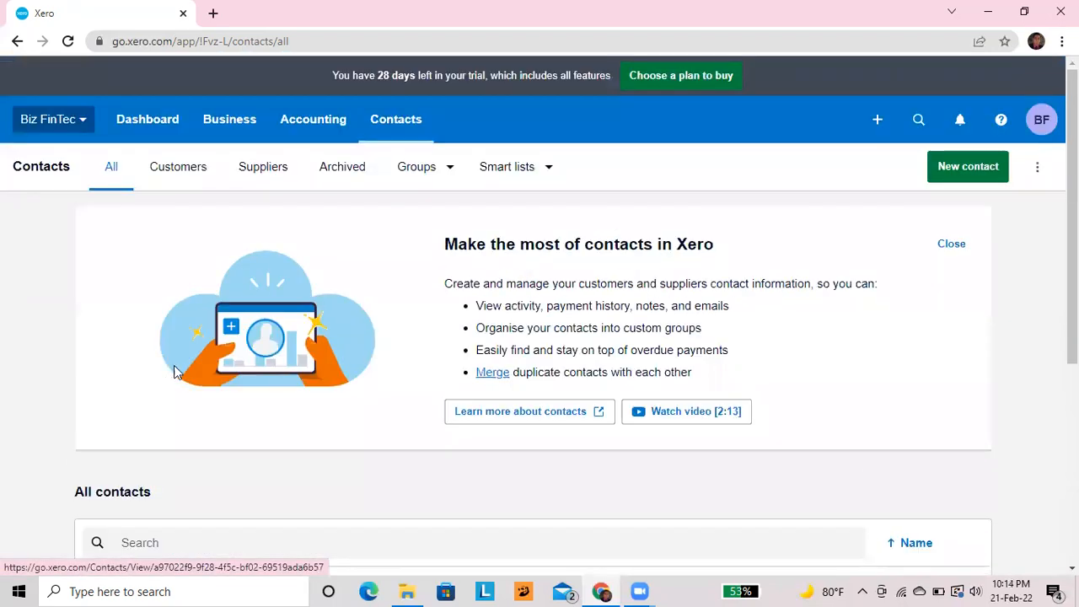
Filter contacts to Customers, confirm the list is empty, then switch to Suppliers
left_click(410, 141)
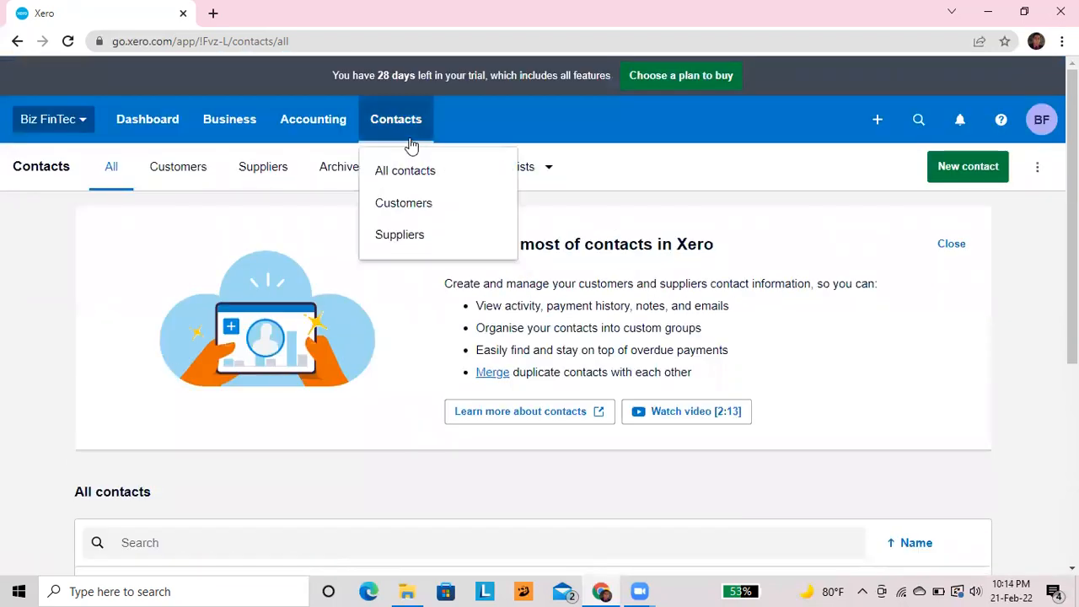
left_click(419, 200)
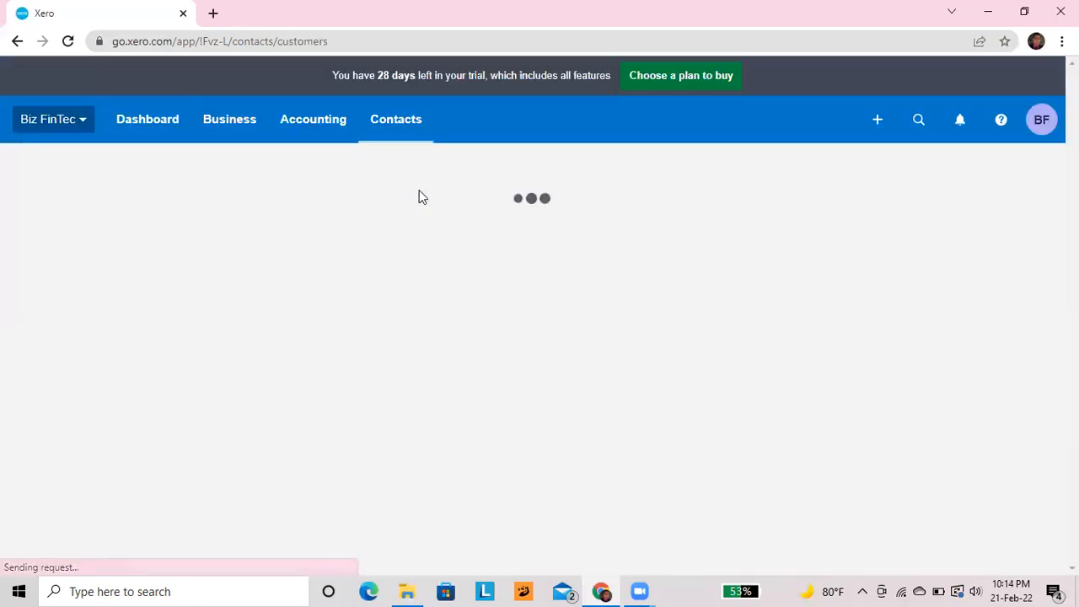
scroll(422, 197, "down", 3)
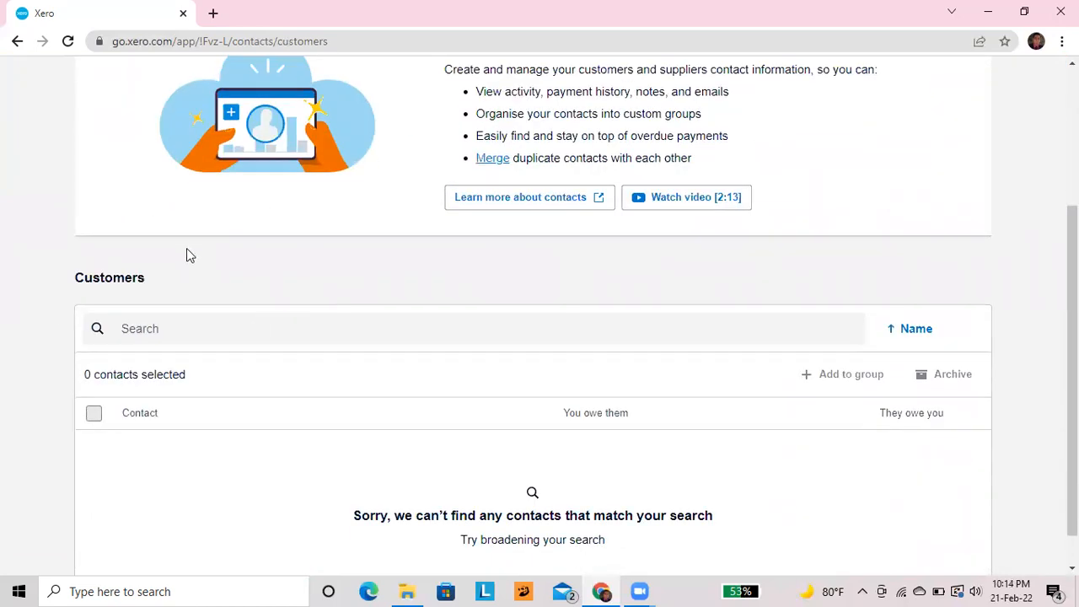
scroll(186, 248, "up", 3)
left_click(397, 134)
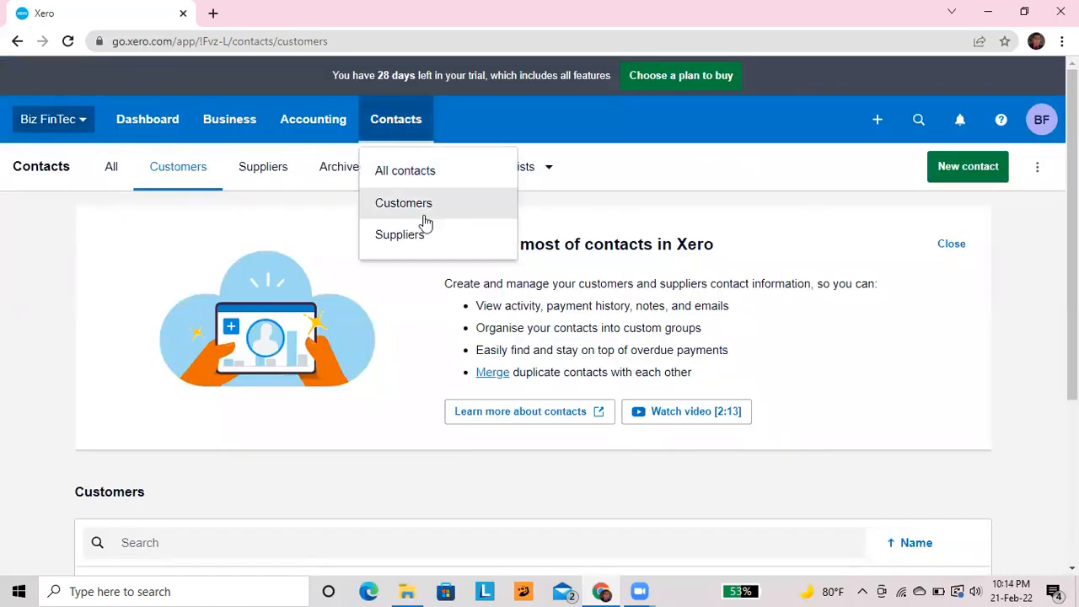
left_click(412, 238)
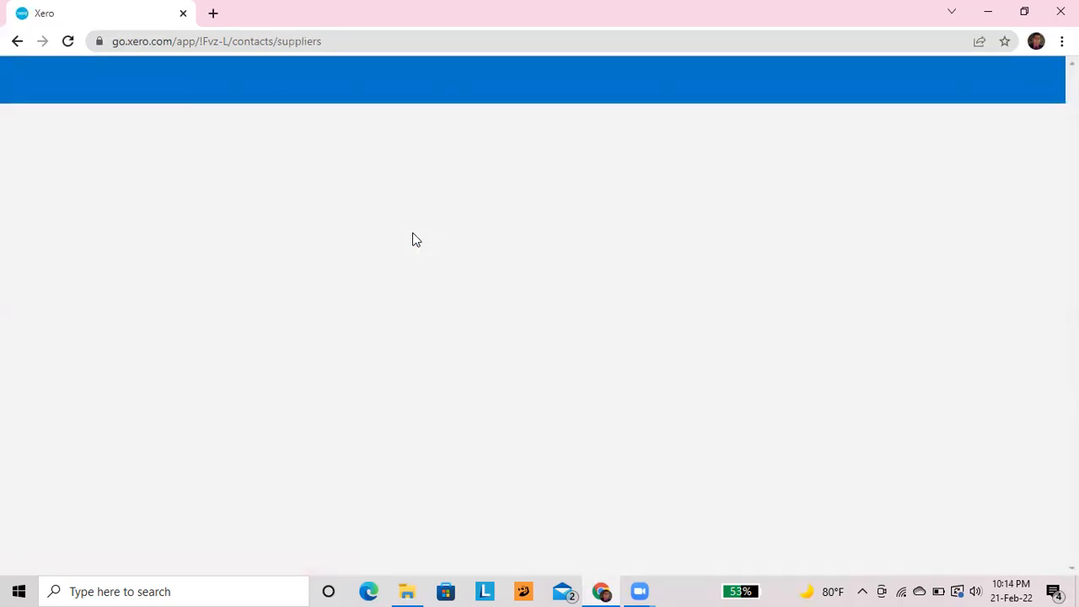
Reload the Suppliers page and confirm it lists no contacts, so PQR Ltd is absent
scroll(413, 239, "down", 3)
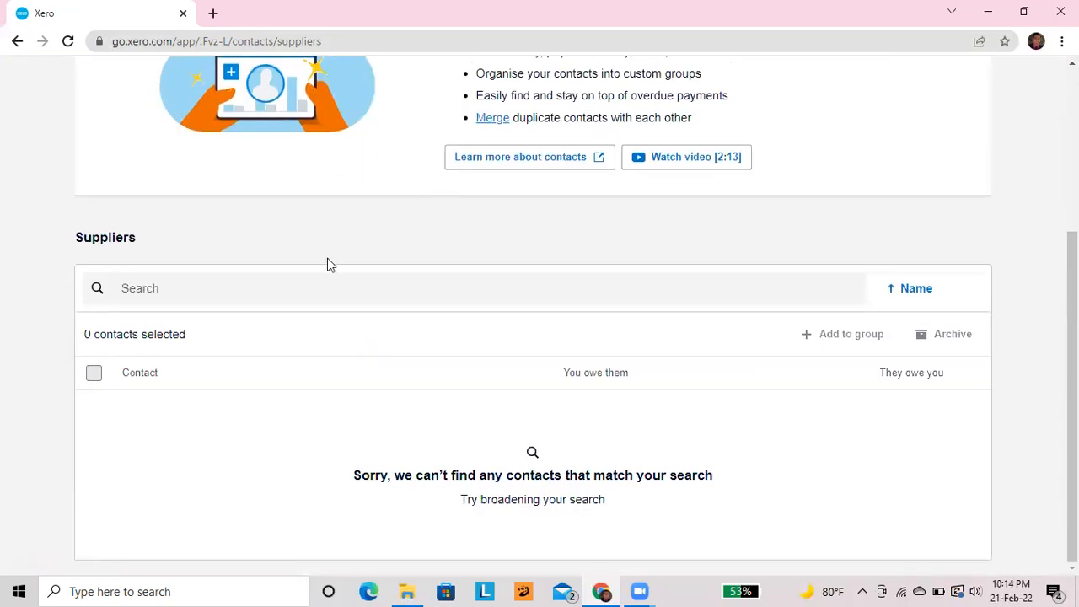
left_click(68, 42)
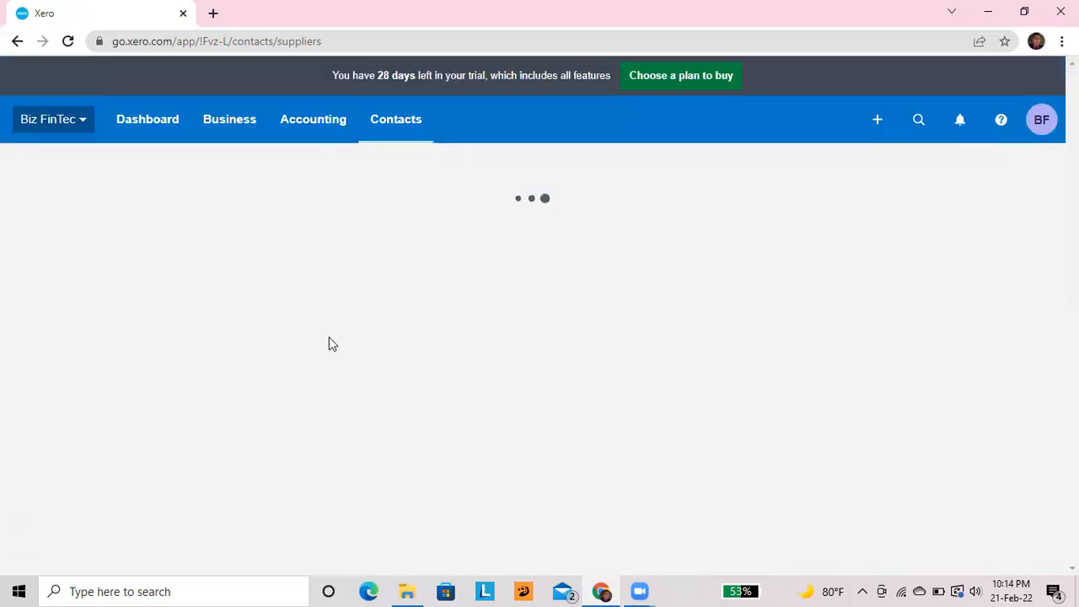
scroll(328, 341, "down", 3)
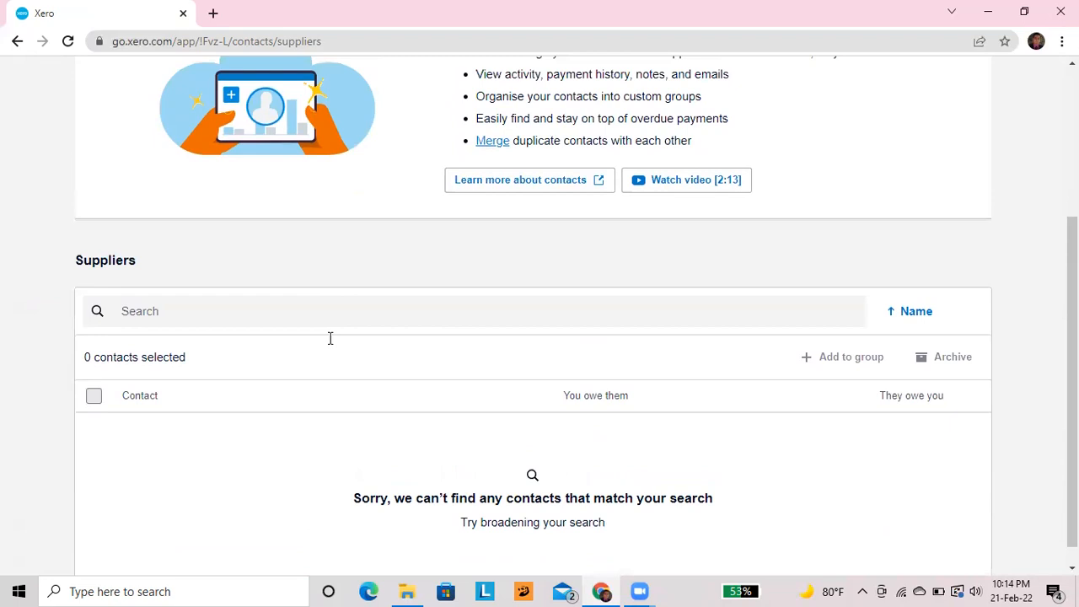
left_click(217, 287)
scroll(217, 287, "up", 3)
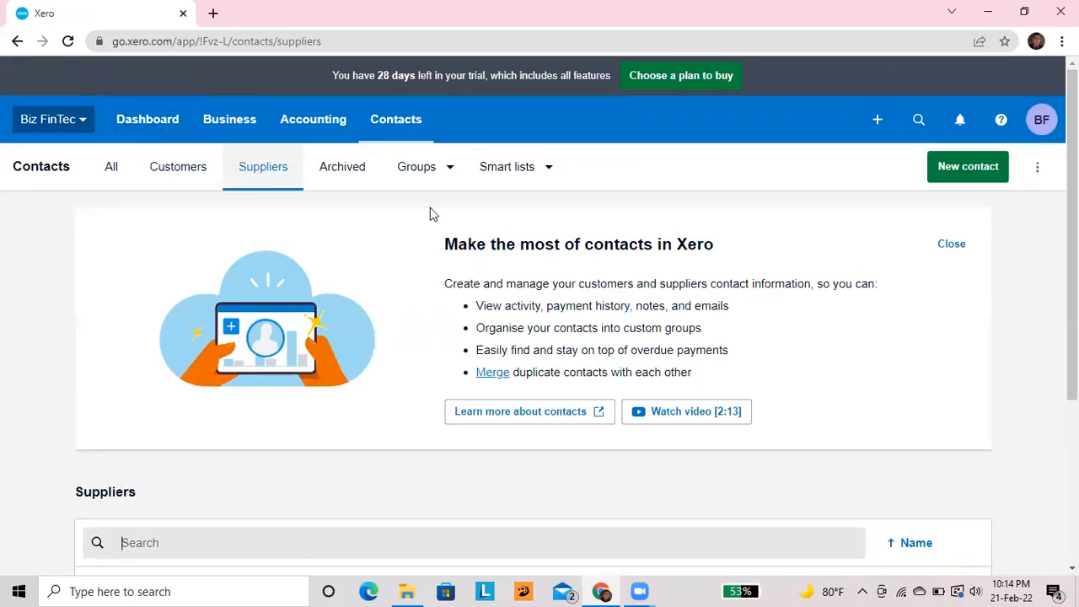
scroll(351, 186, "down", 3)
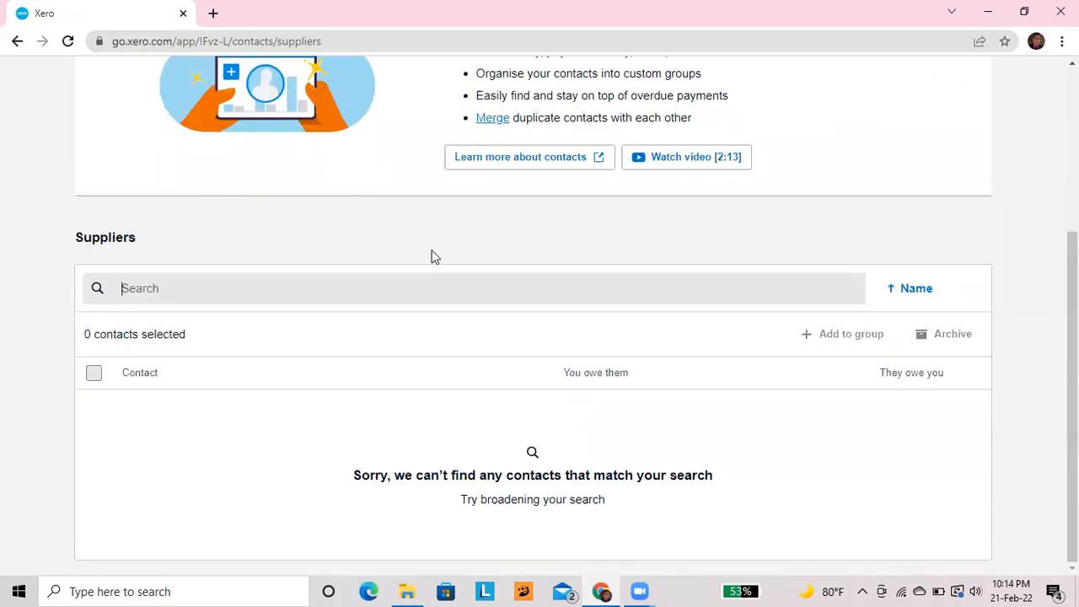
scroll(431, 257, "up", 1)
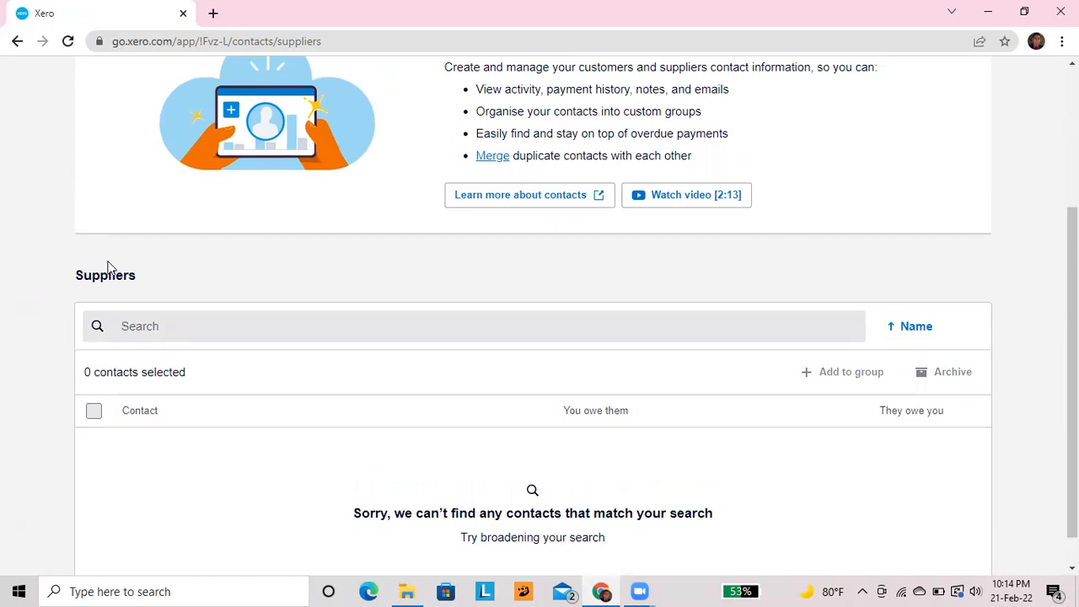
scroll(107, 268, "up", 2)
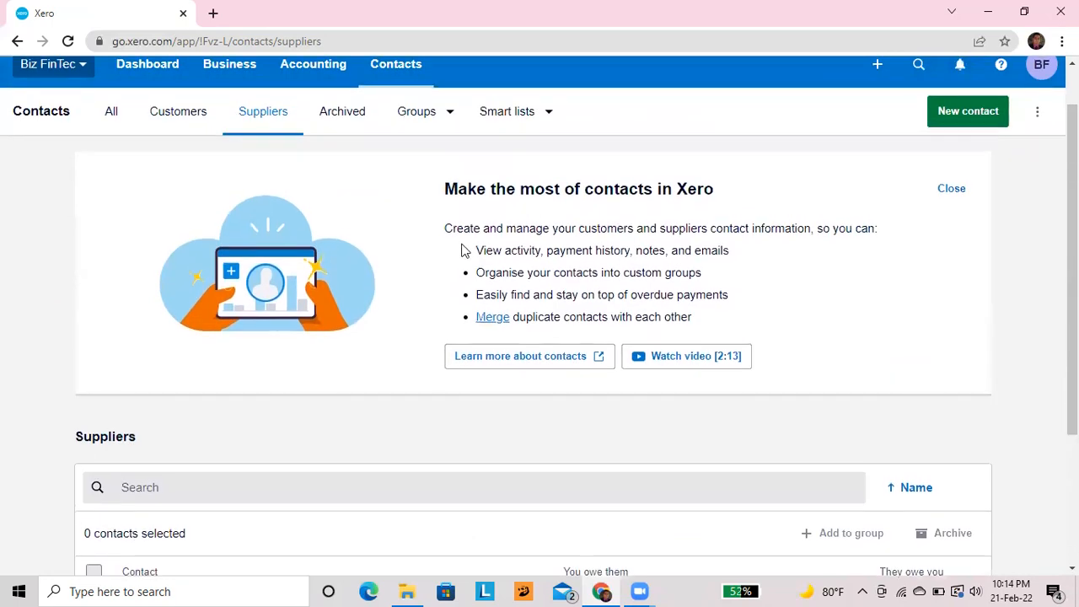